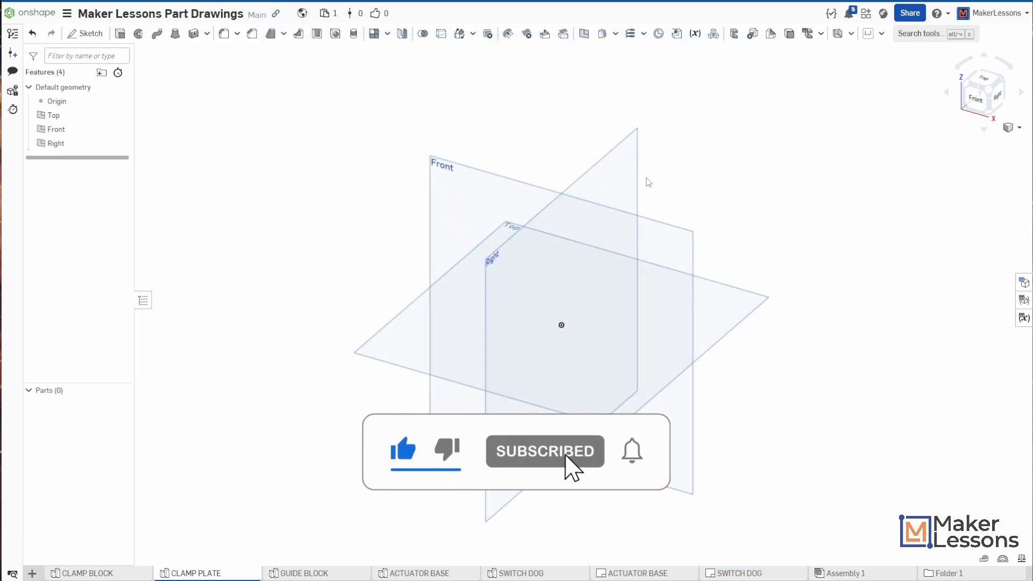
Sketch on the Front plane a vertical line about 3.05 in up from the origin, about 0.77 in across the top, then about 1.45 in down
click(85, 33)
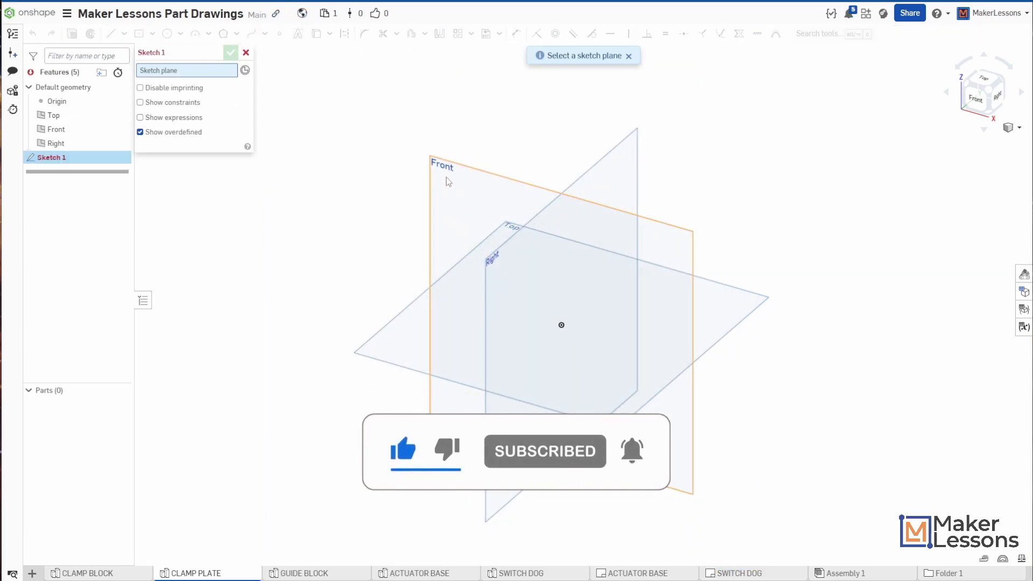
click(446, 176)
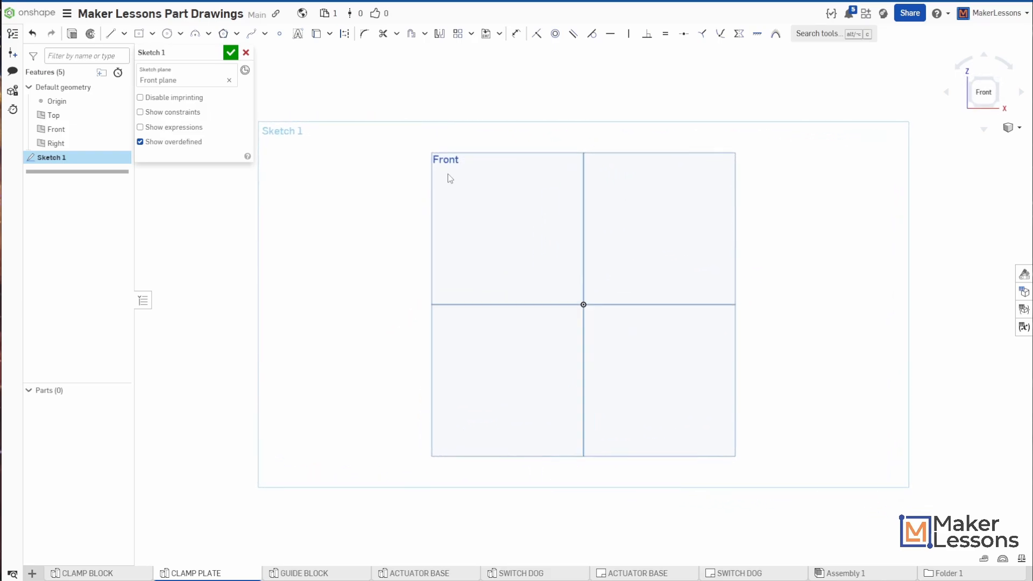
key(l)
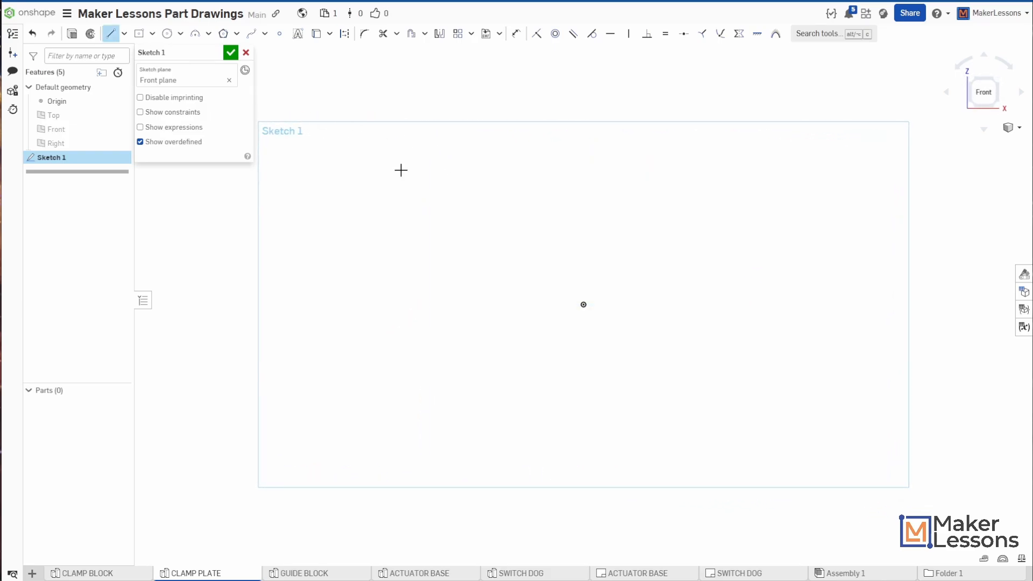
drag(583, 305, 583, 150)
key(ctrl+z)
key(l)
click(591, 149)
click(622, 150)
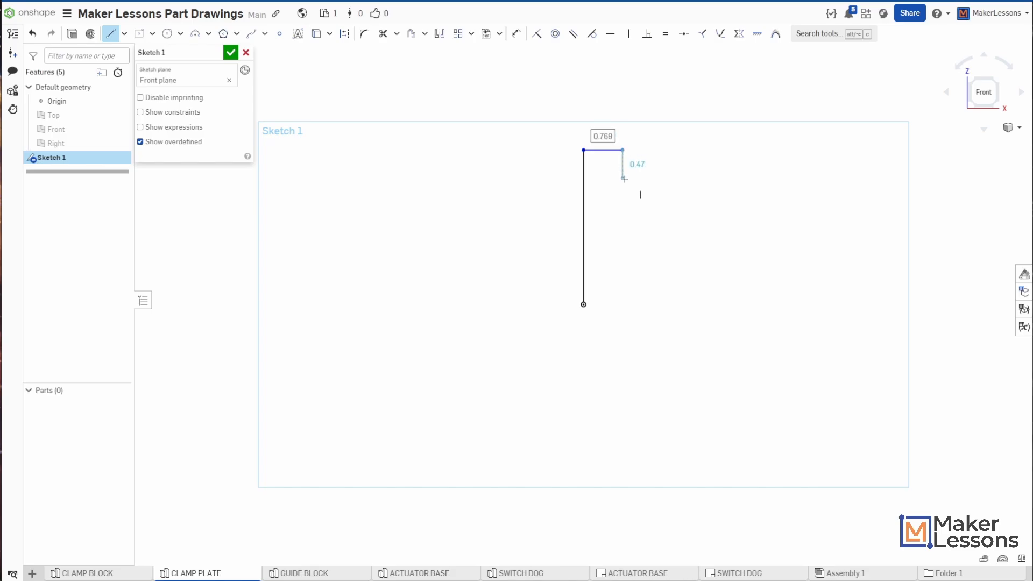
click(623, 223)
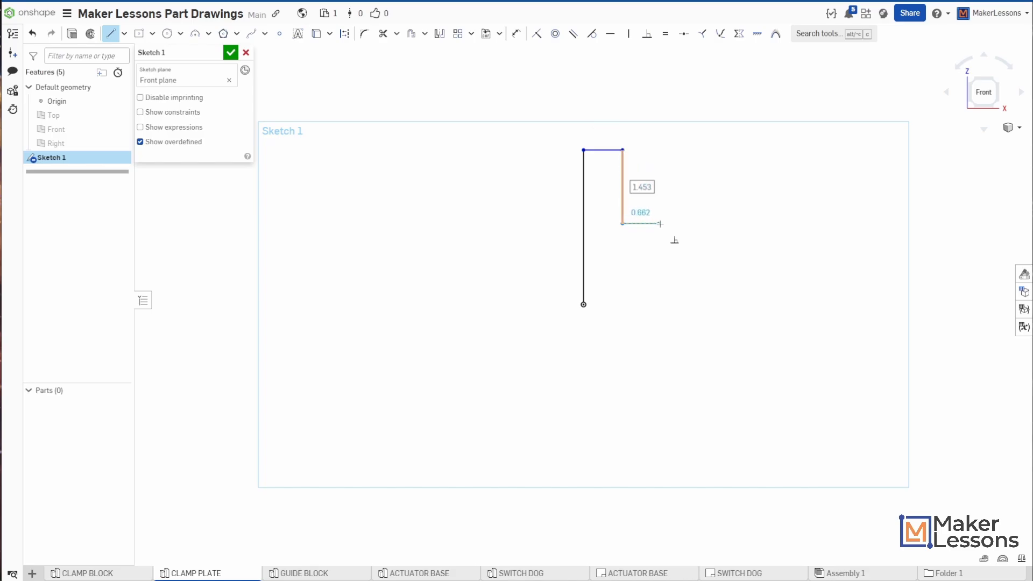
Continue the outline with a stepped-out foot containing an open slot about 0.66 in deep and 0.71 in high, closing the profile at the origin
click(665, 223)
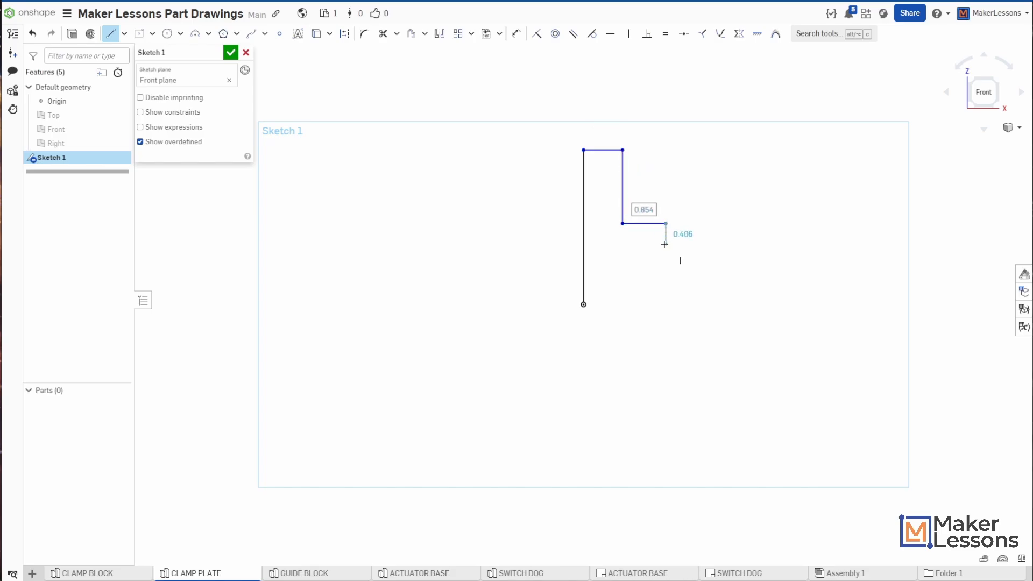
click(665, 243)
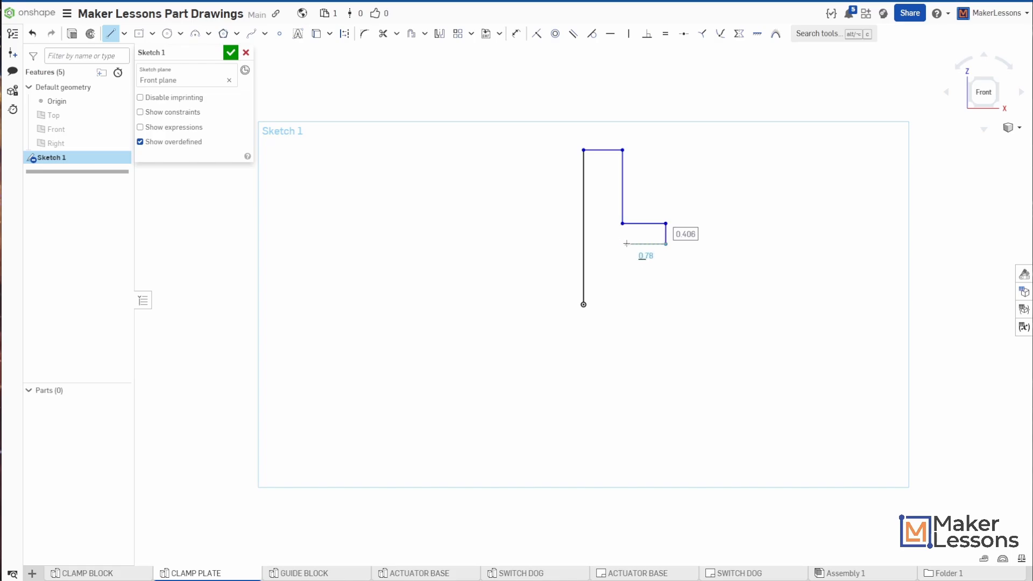
click(632, 243)
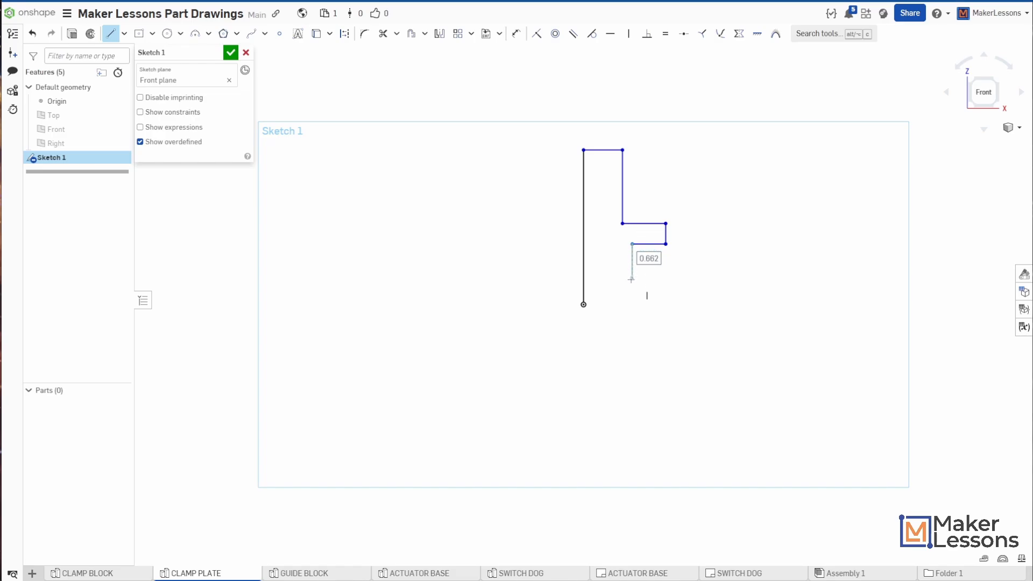
click(632, 280)
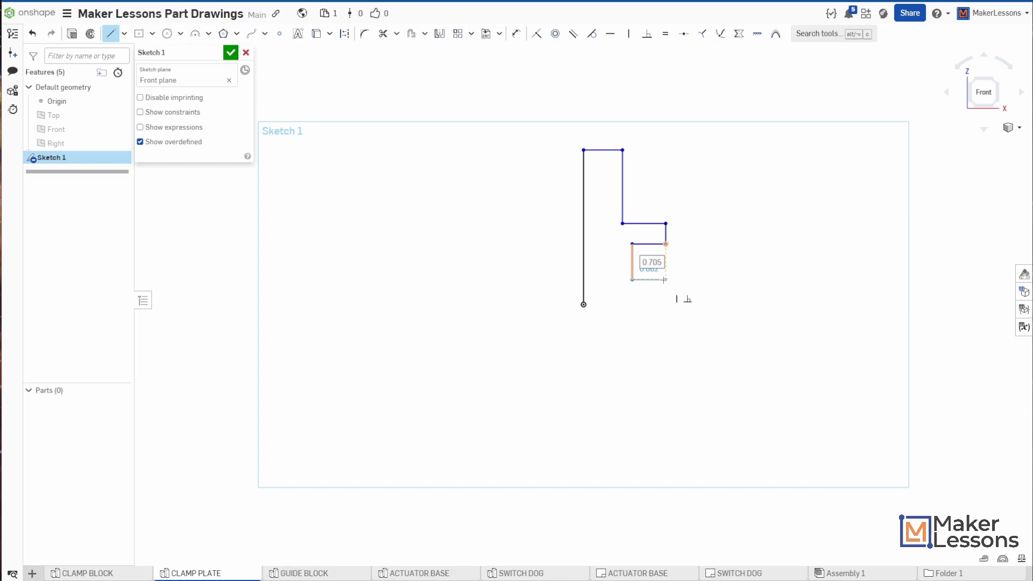
click(665, 280)
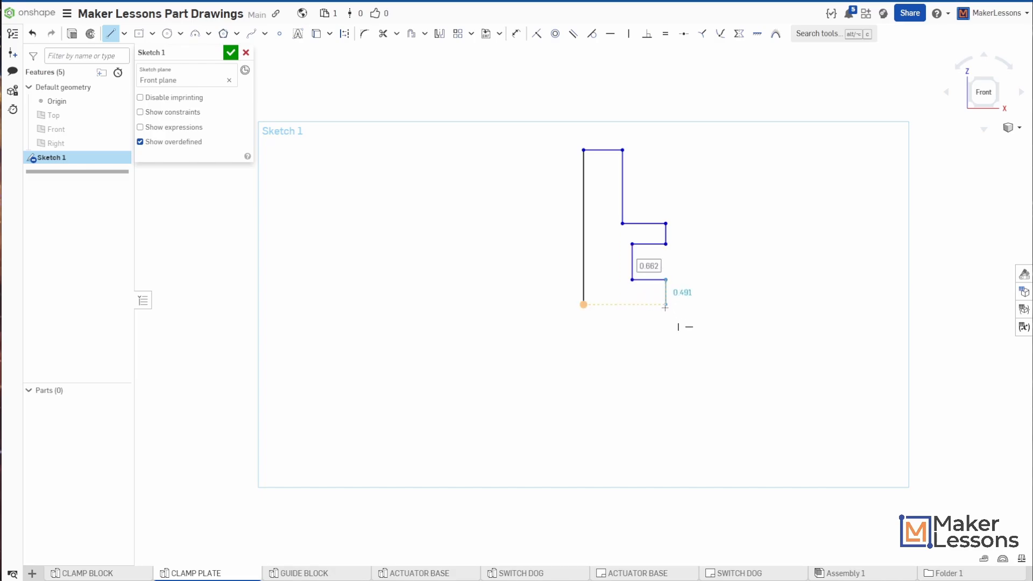
click(665, 305)
click(585, 305)
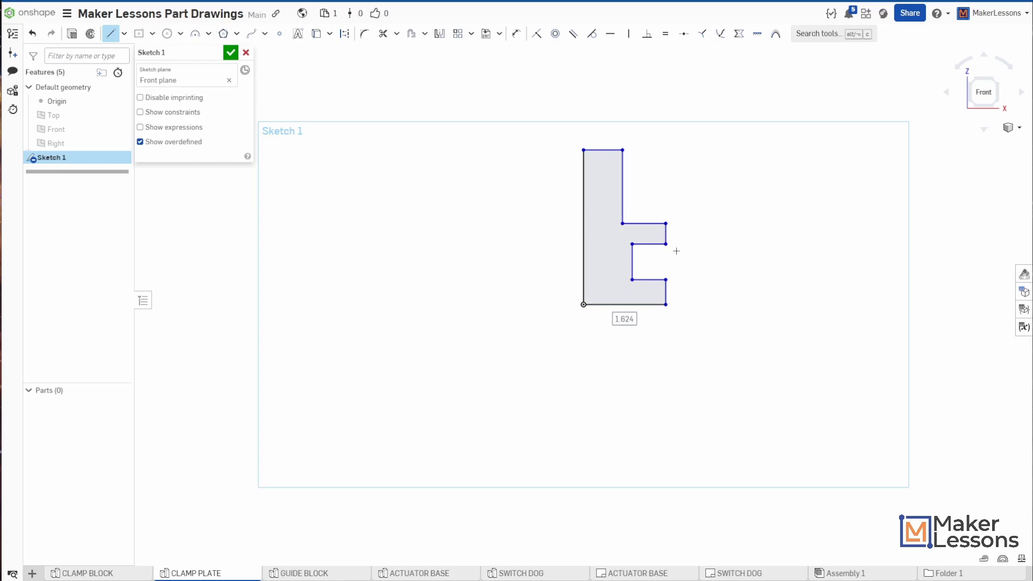
scroll(634, 205, up, 5)
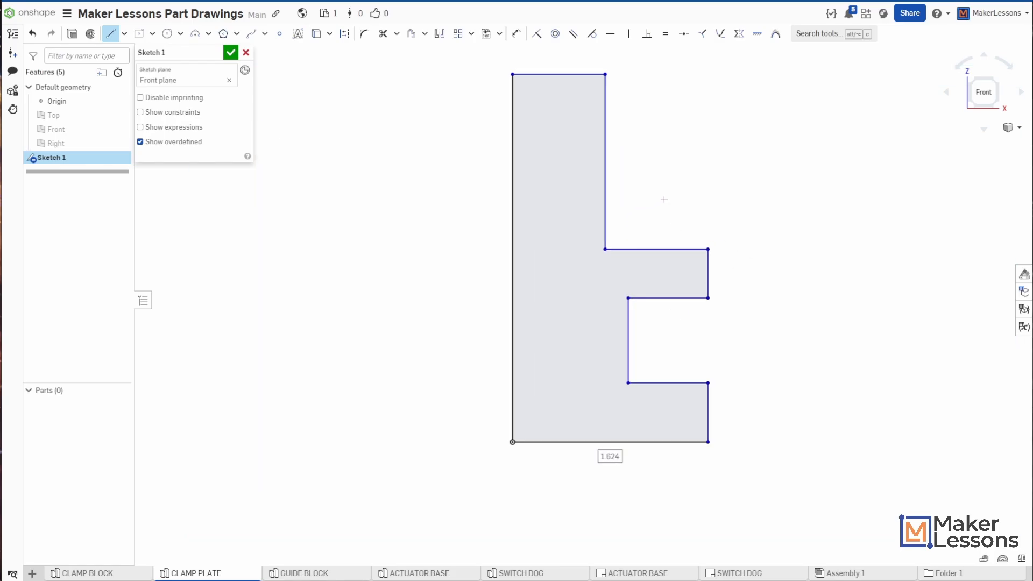
middle_drag(663, 199, 644, 242)
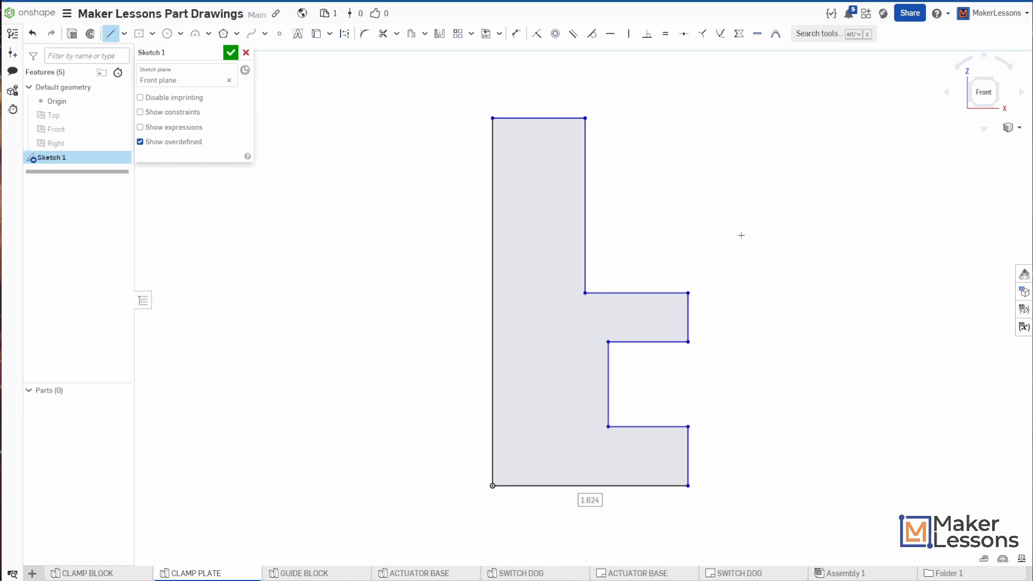
key(Escape)
With the Dimension tool ready, examine and mark the side profile's height, width, step and slot dimensions on the clamp plate reference drawing
click(516, 35)
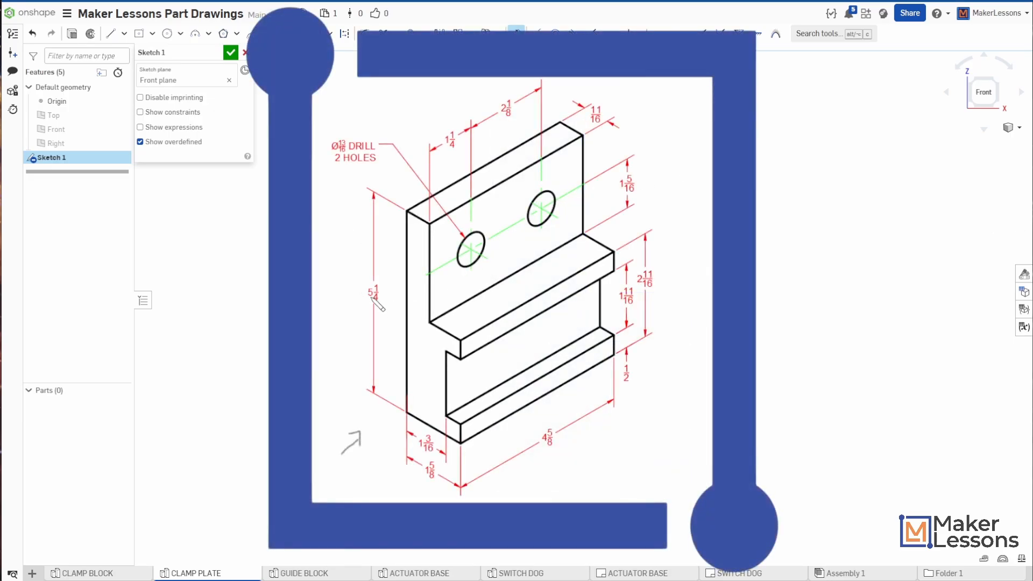
mouse_move(368, 304)
mouse_down()
mouse_move(381, 305)
mouse_move(368, 280)
mouse_move(368, 303)
mouse_up()
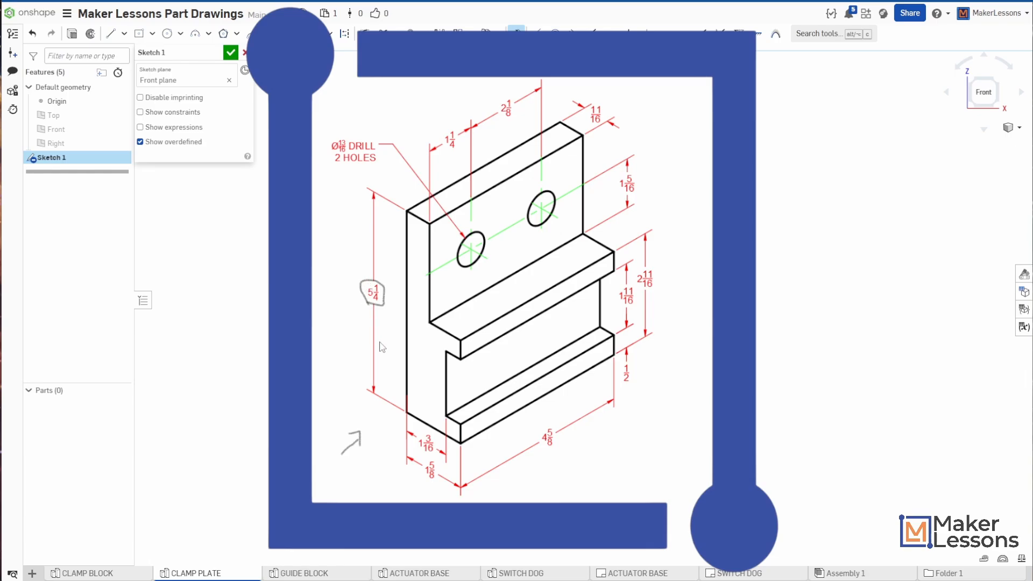
mouse_move(441, 471)
mouse_down()
mouse_move(422, 460)
mouse_move(441, 481)
mouse_move(444, 452)
mouse_move(428, 433)
mouse_up()
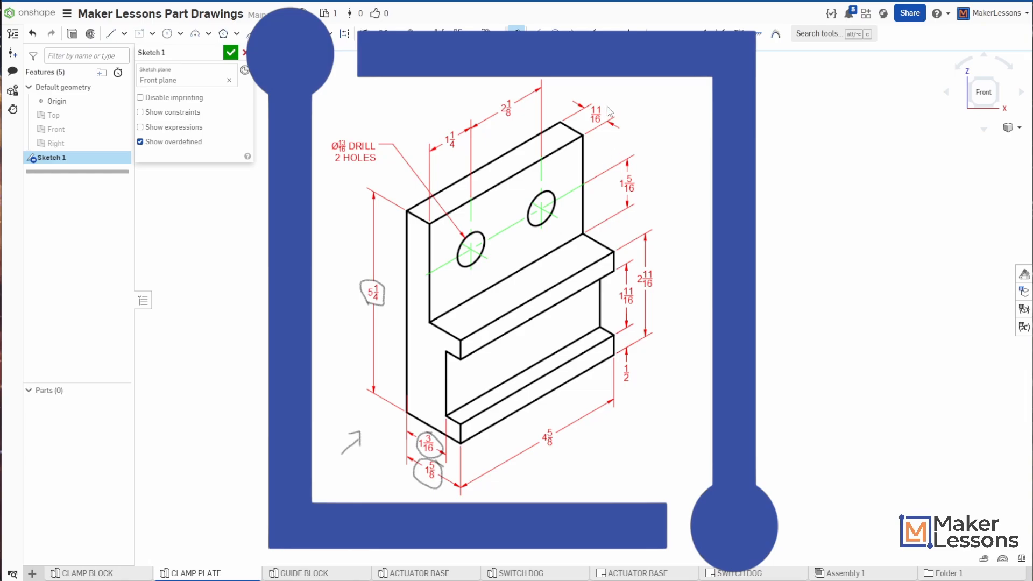
mouse_move(608, 103)
mouse_down()
mouse_move(612, 141)
mouse_move(618, 132)
mouse_up()
drag(637, 298, 636, 310)
drag(648, 263, 660, 281)
mouse_move(636, 362)
mouse_down()
mouse_move(619, 386)
mouse_move(636, 363)
mouse_up()
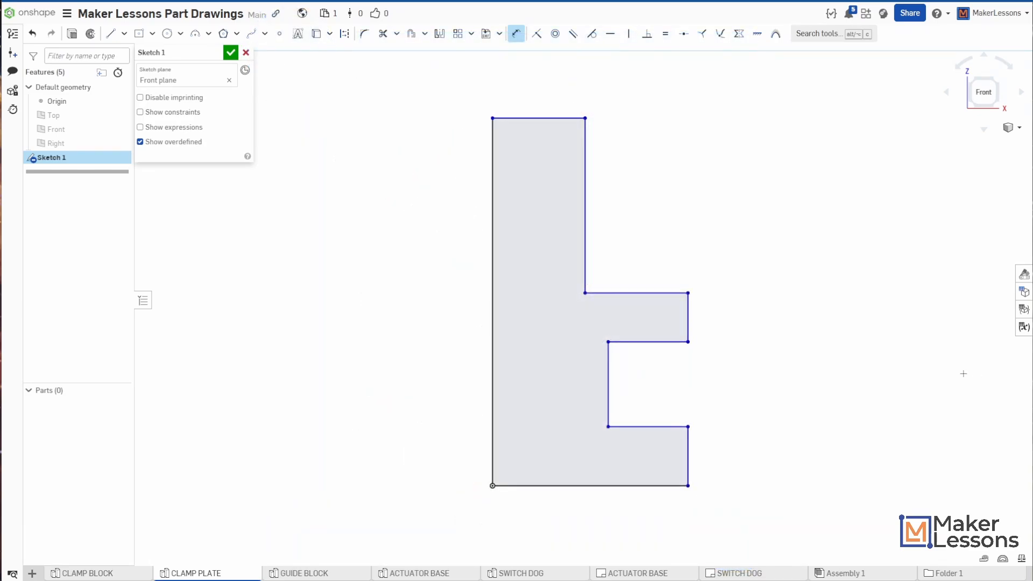
Dimension the profile's full-height vertical edge at 5.25 in
click(491, 200)
click(416, 255)
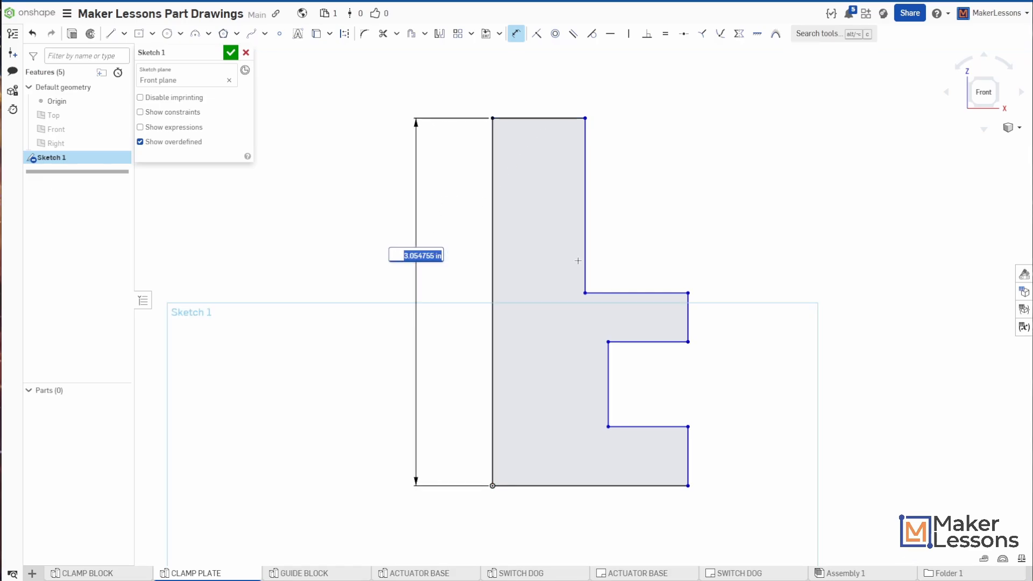
text(5)
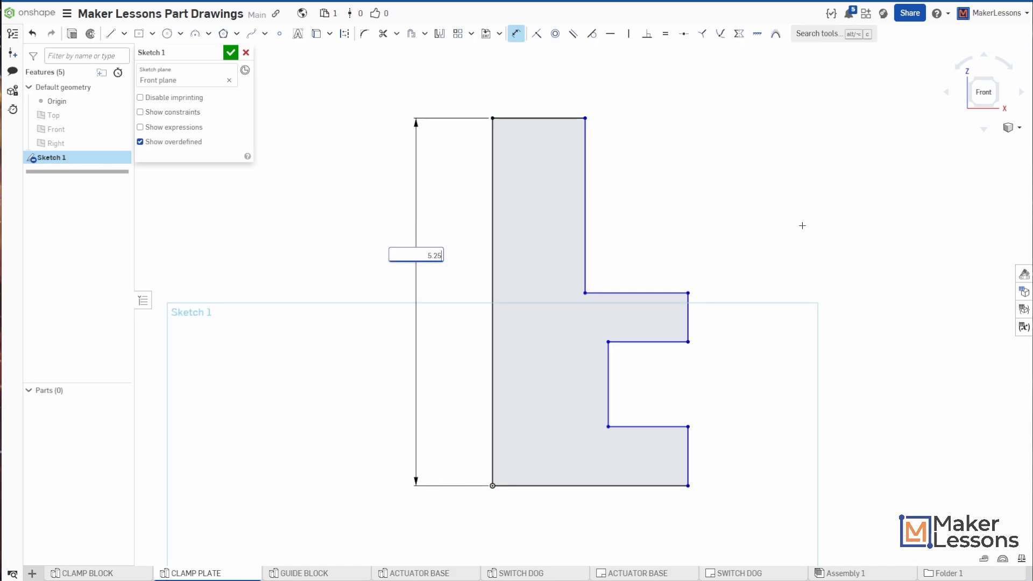
text(.25)
key(Return)
scroll(753, 216, down, 5)
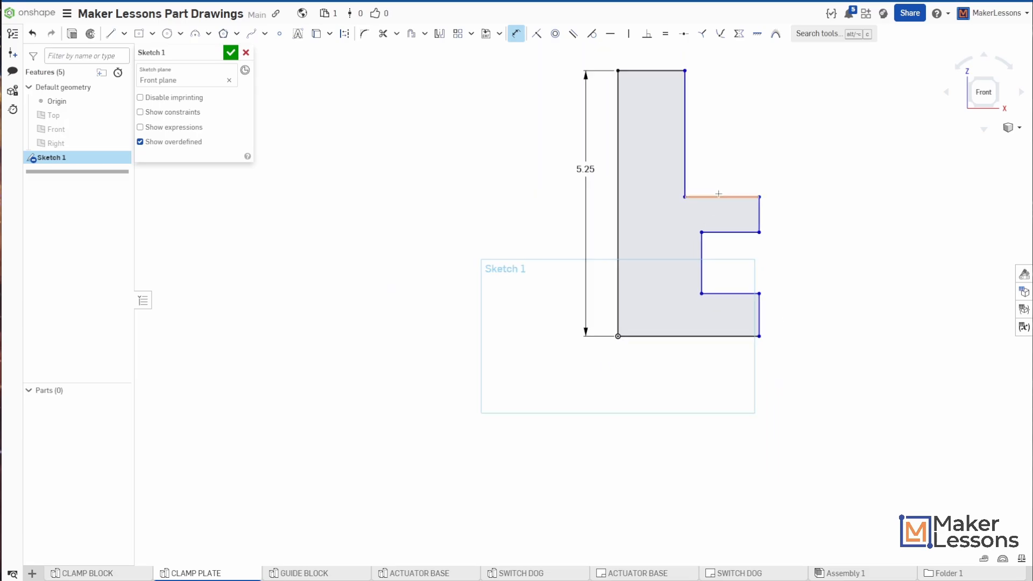
Dimension the profile's top edge at 11/16 in
middle_drag(726, 152, 672, 228)
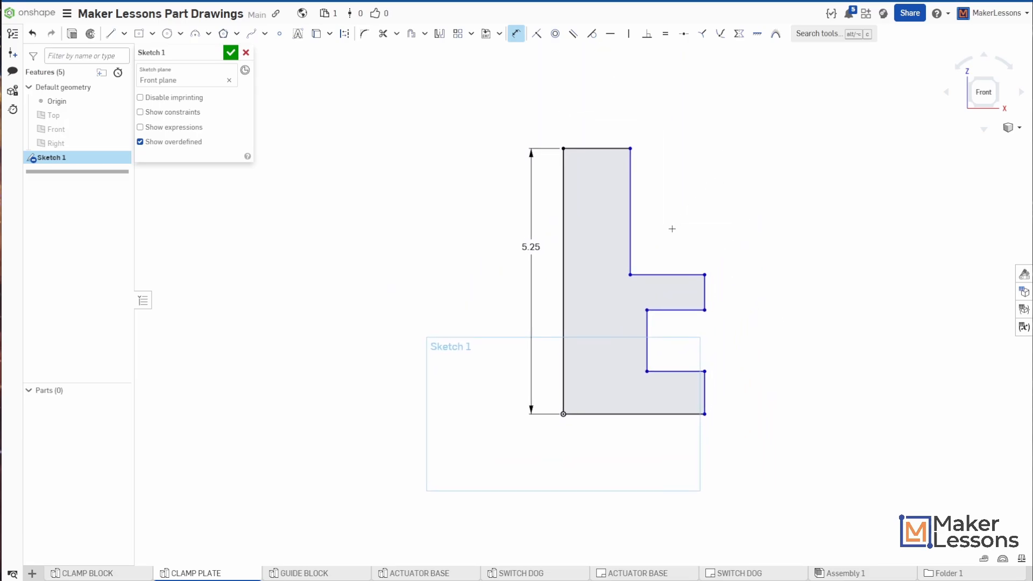
click(597, 148)
click(667, 116)
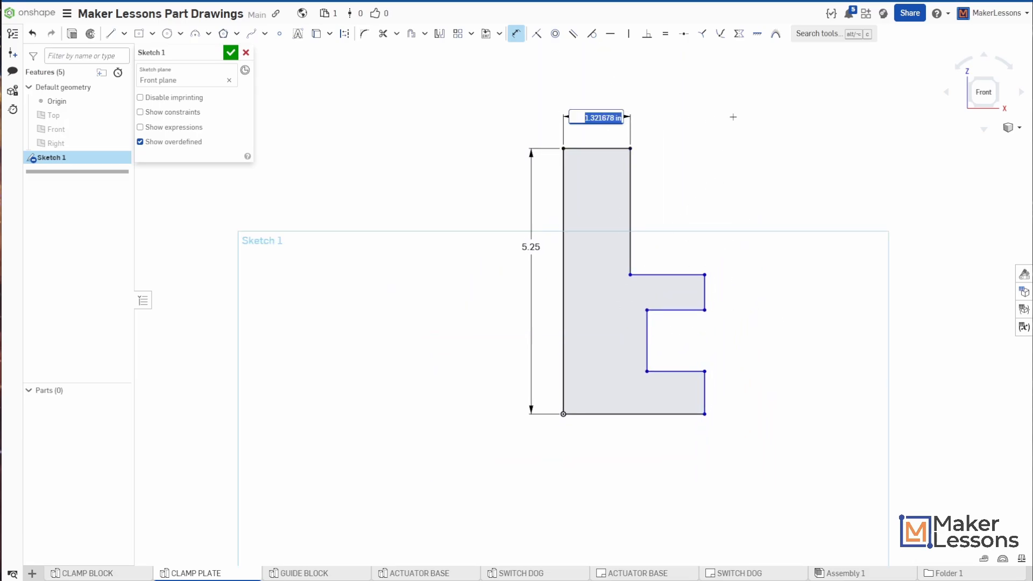
text(11/16)
key(Return)
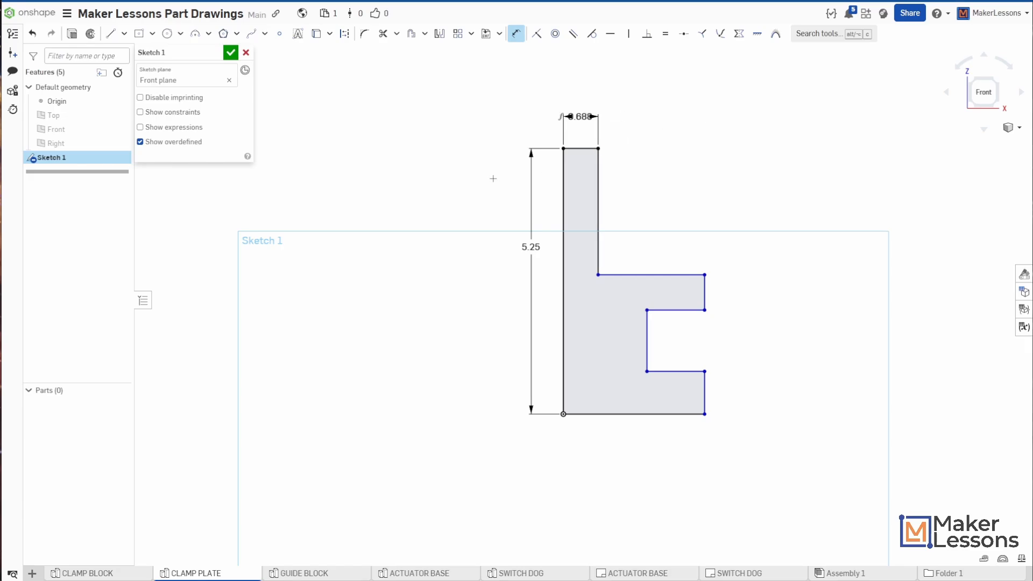
Dimension the profile's bottom edge at 1.625 in
click(626, 414)
click(735, 459)
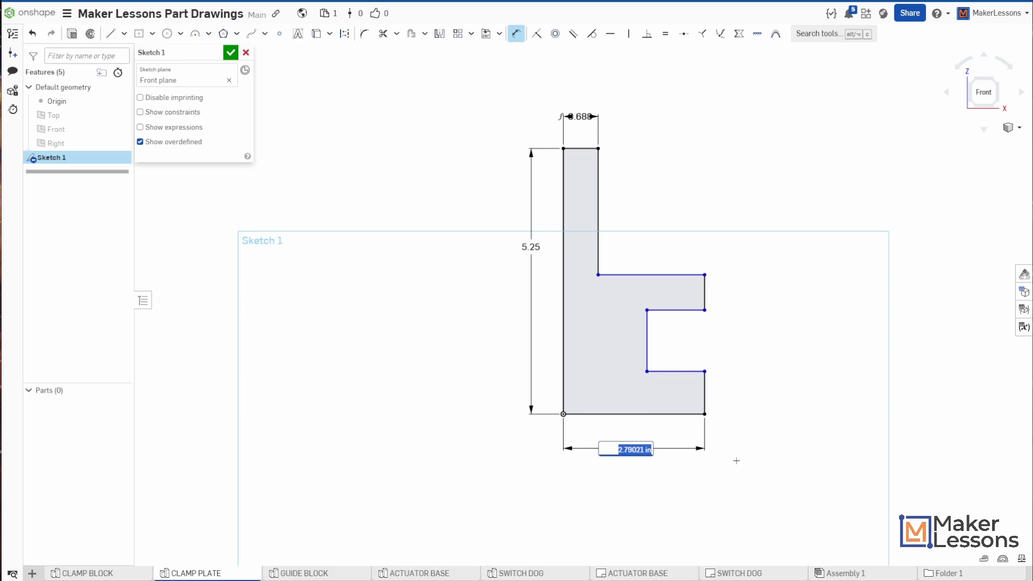
text(1.625)
key(Return)
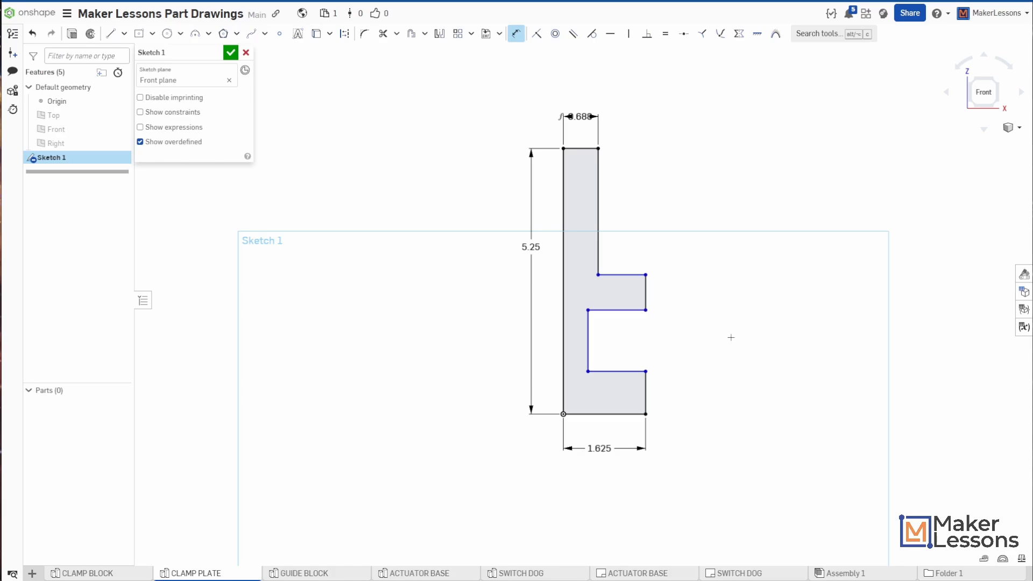
Dimension the distance from the full-height edge to the slot's inner vertical edge at 1+3/16 in
click(588, 358)
click(563, 356)
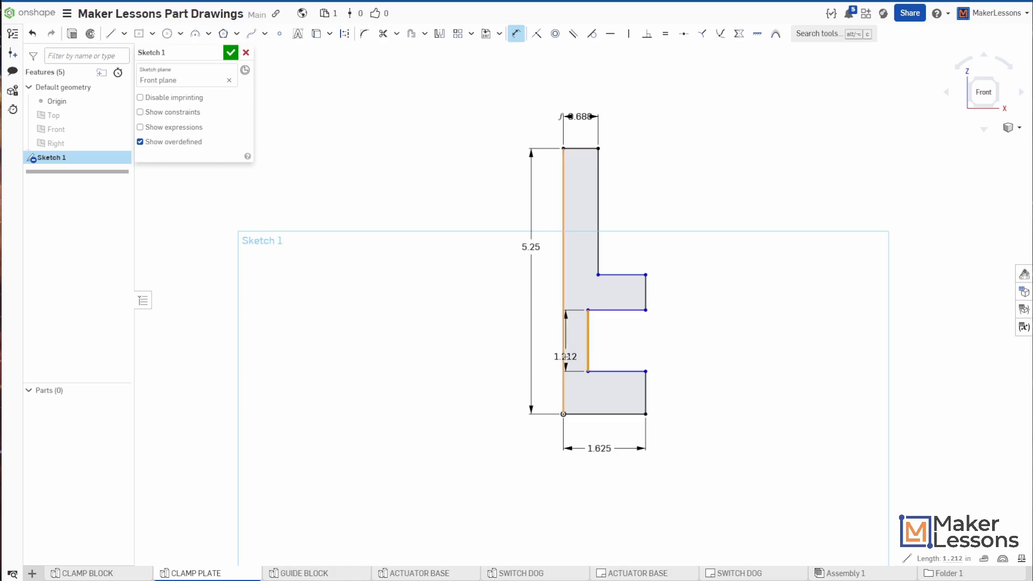
click(602, 430)
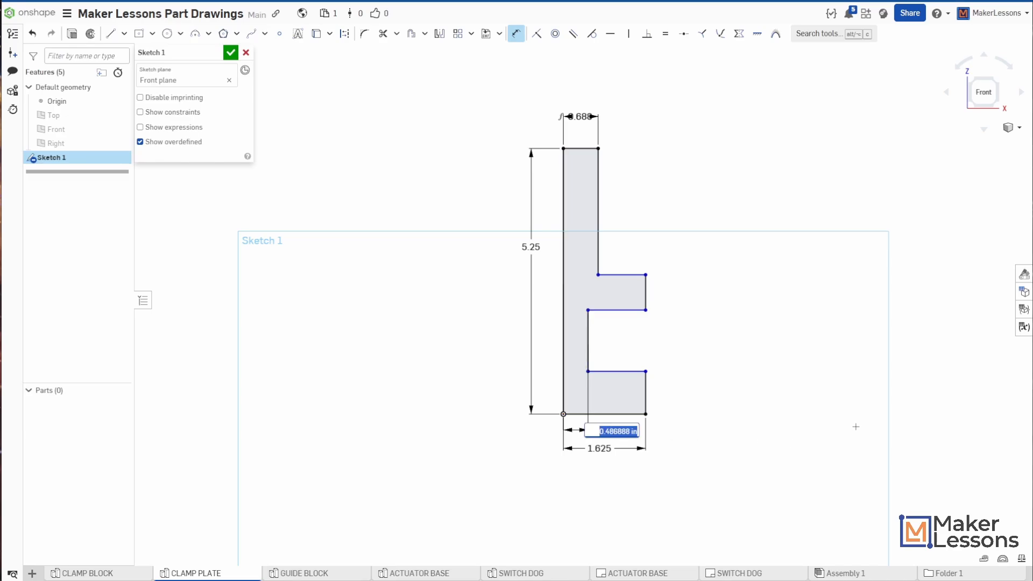
text(1+3/16)
key(Return)
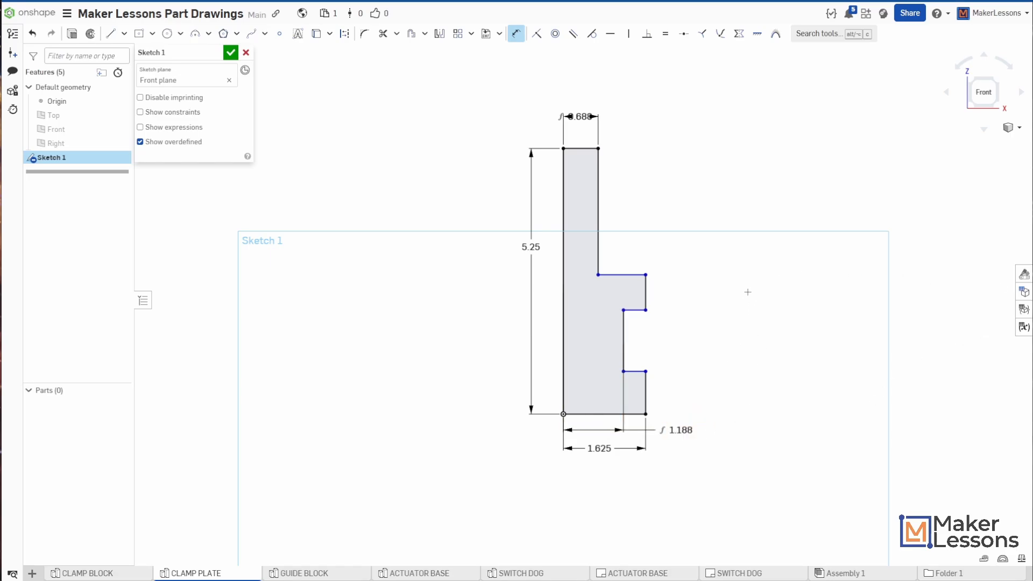
Dimension the height from the bottom edge to the step's upper horizontal edge at 2+11/16 in
click(637, 274)
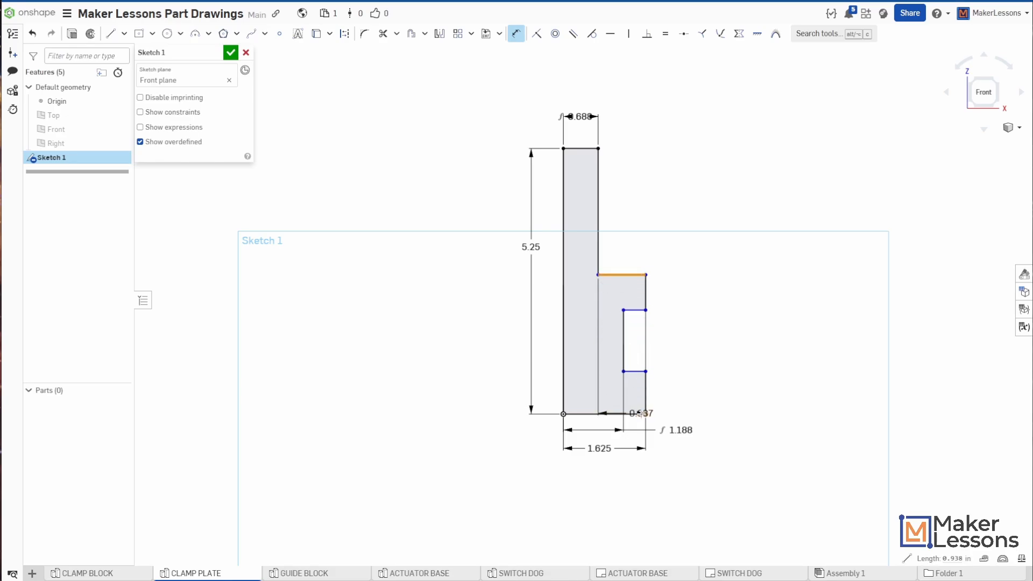
click(634, 414)
click(700, 359)
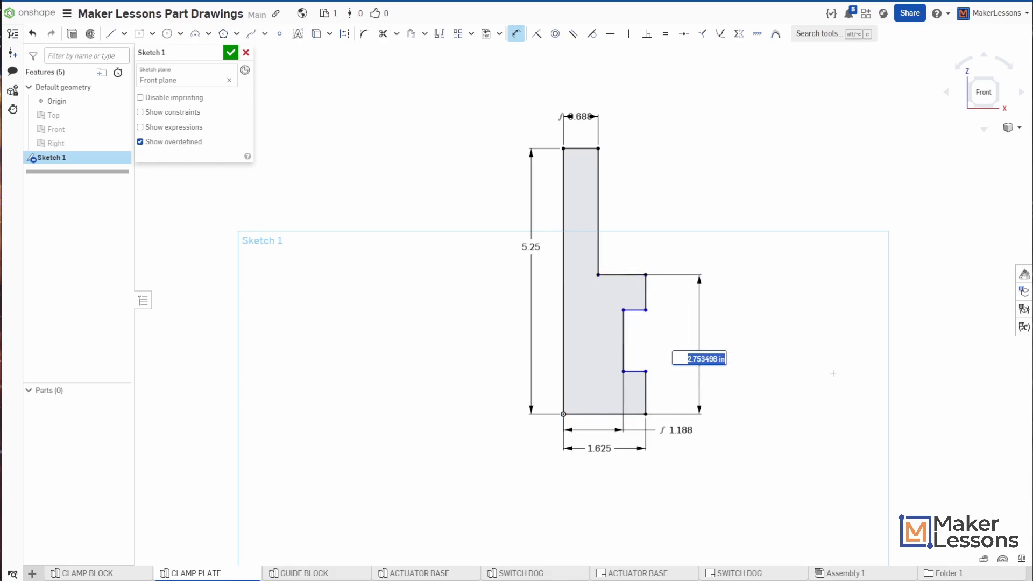
text(2+11/16)
key(Return)
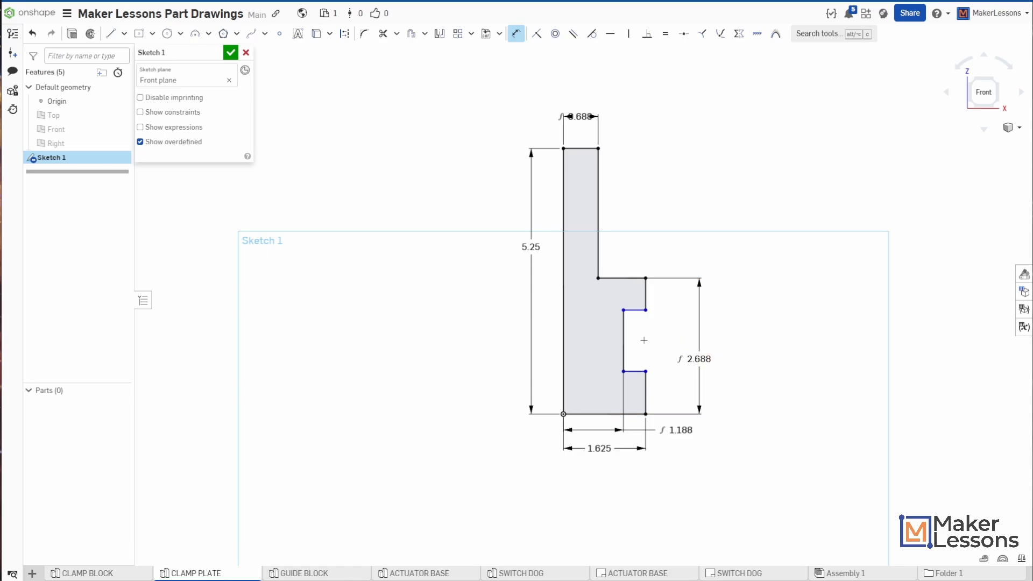
Dimension the slot opening between its two horizontal edges at 1+11/16 in and shift the slot slightly downward in the profile
click(634, 309)
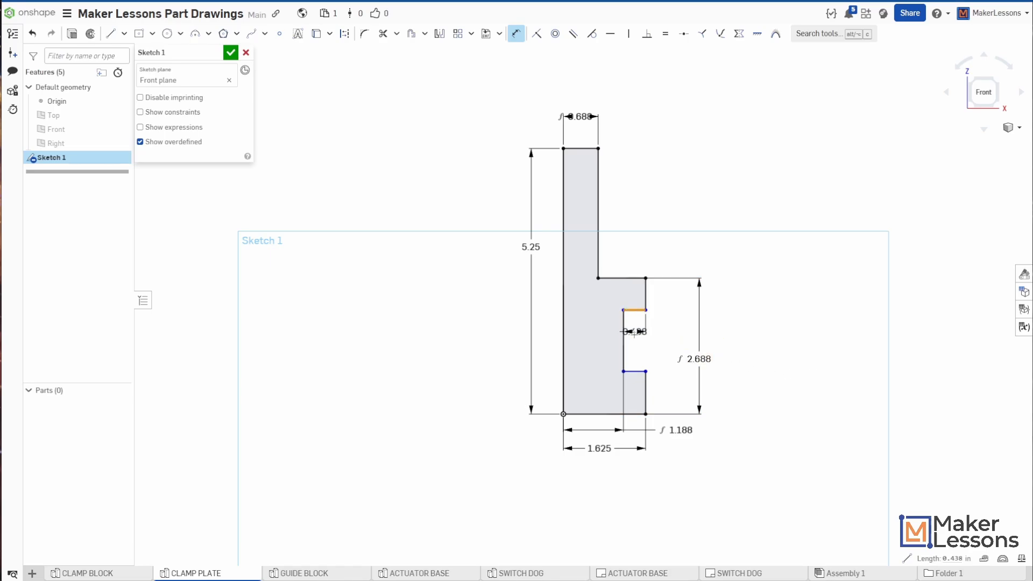
click(634, 372)
click(655, 339)
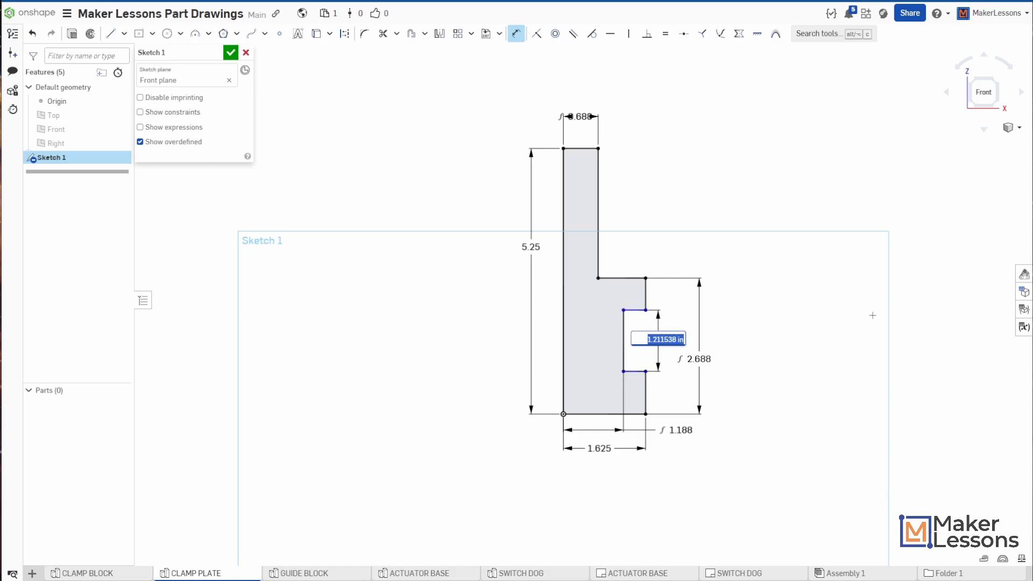
text(1+11/16)
key(Return)
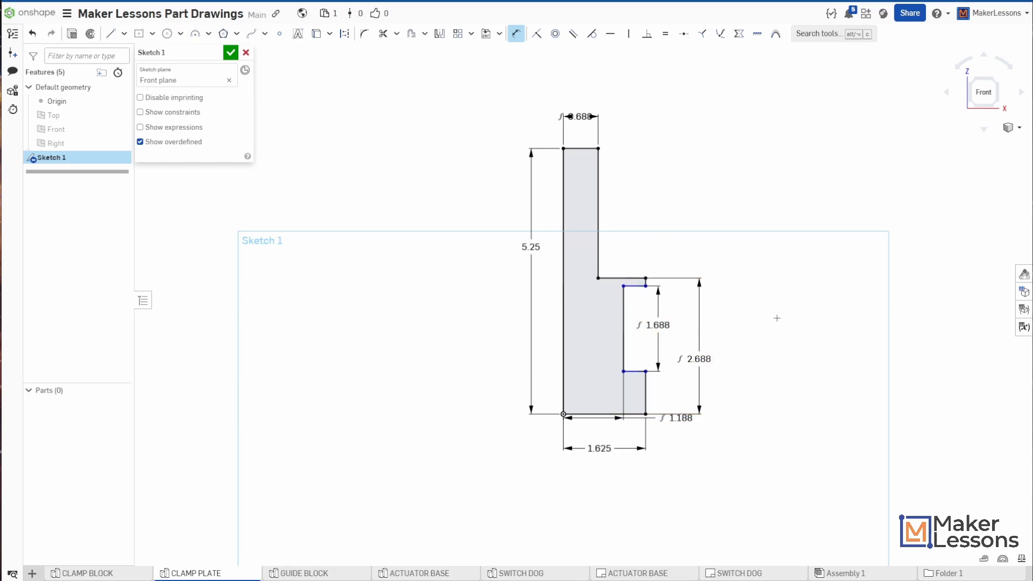
key(Escape)
mouse_move(633, 291)
mouse_down()
mouse_move(634, 316)
mouse_move(611, 299)
mouse_move(627, 323)
mouse_move(600, 326)
mouse_move(627, 313)
mouse_move(625, 300)
mouse_up()
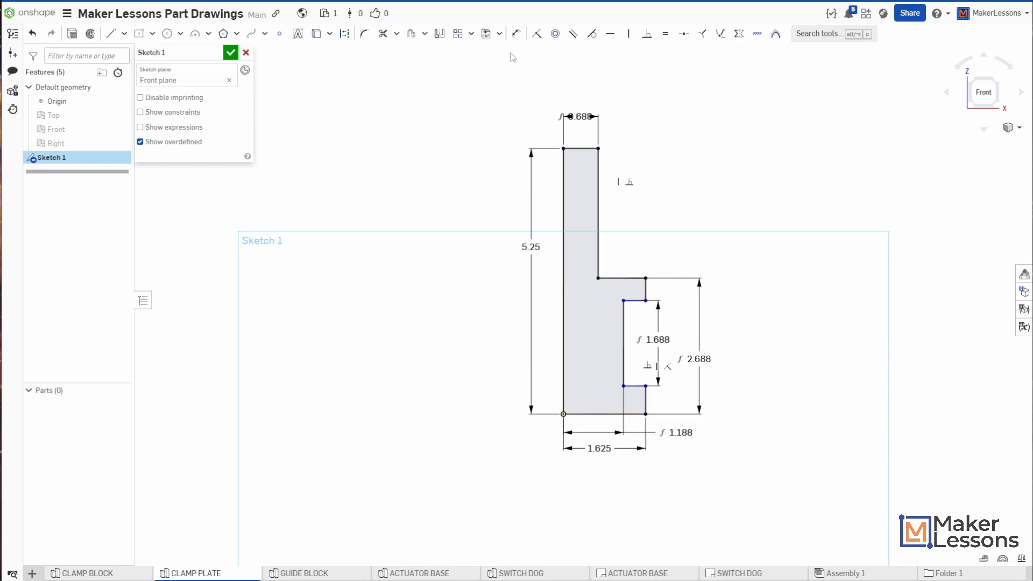
Dimension the height of the lip below the slot at 0.5 in and finish the profile sketch
key(d)
click(634, 386)
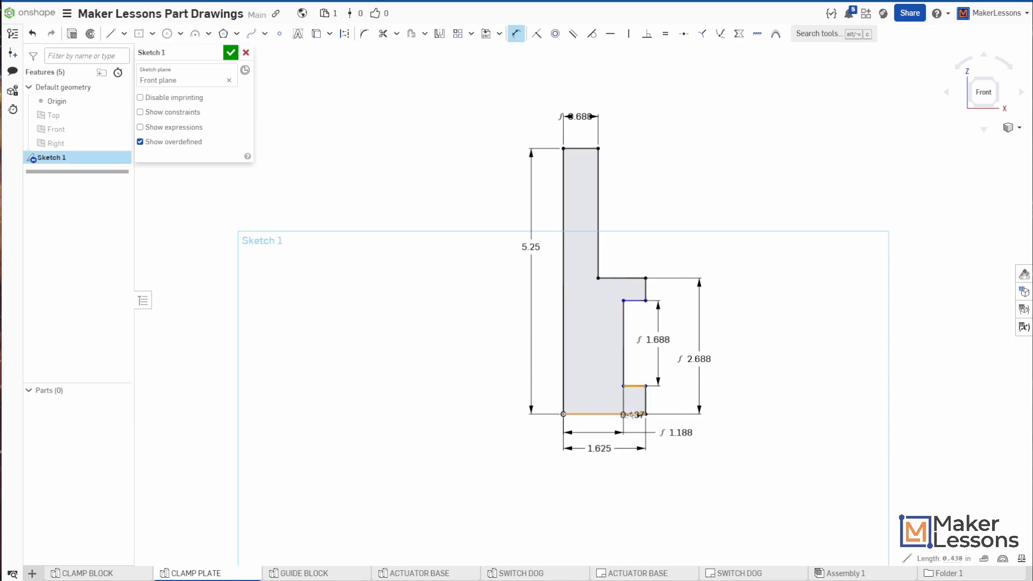
click(633, 414)
click(673, 400)
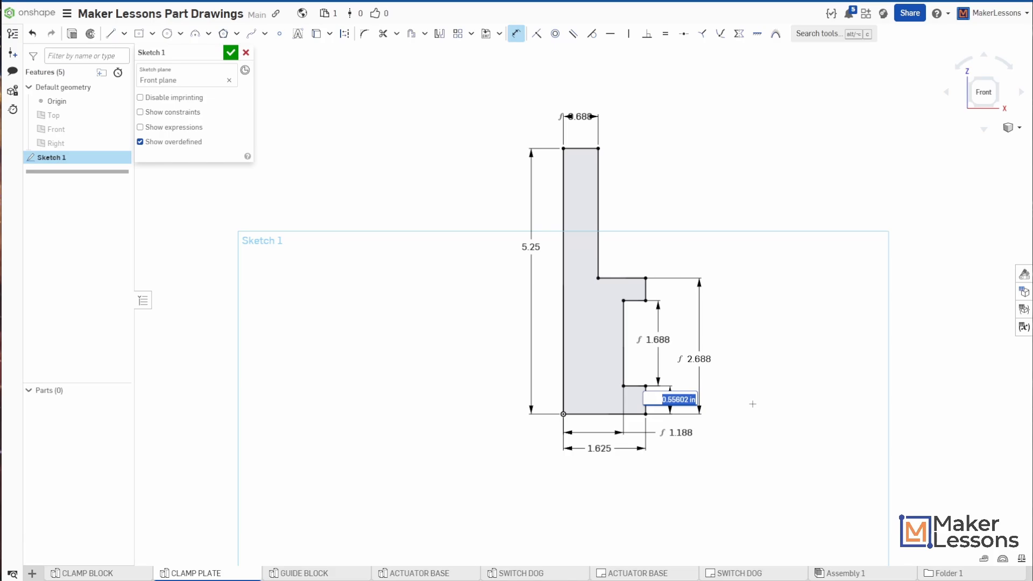
text(0.5)
key(Return)
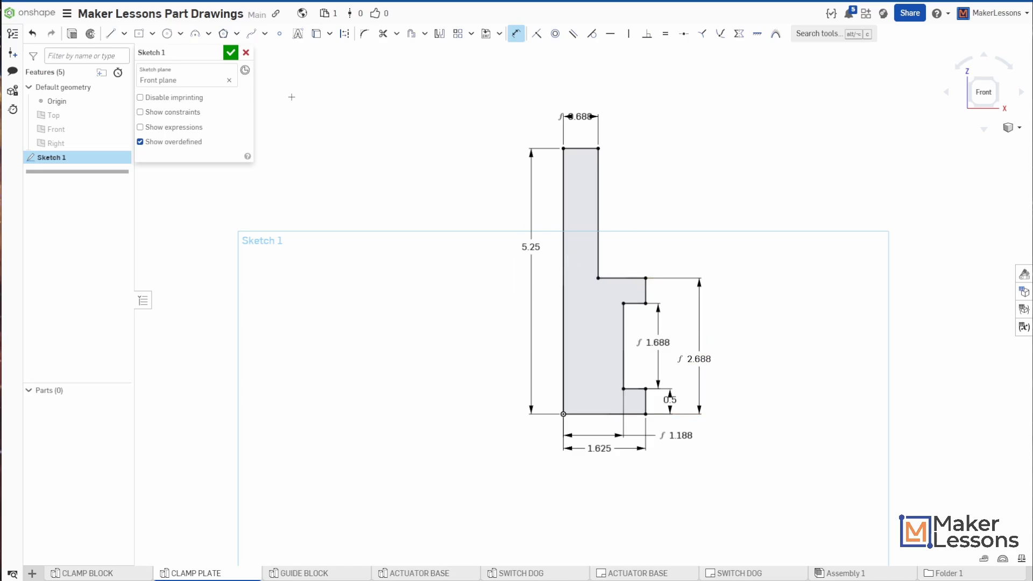
click(230, 53)
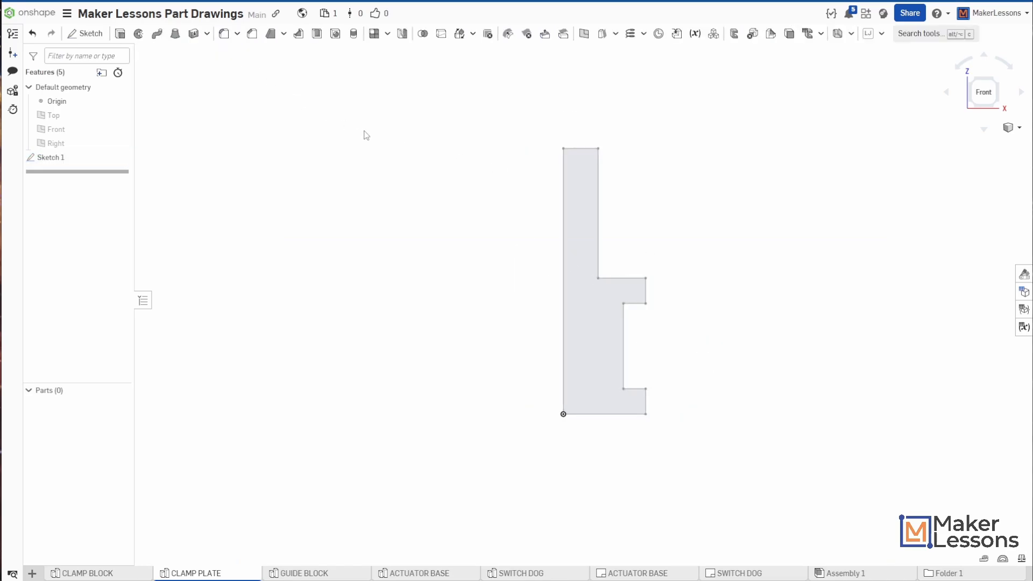
Extrude the side profile symmetrically as a new solid with a total depth of 4.625 in
key(shift+7)
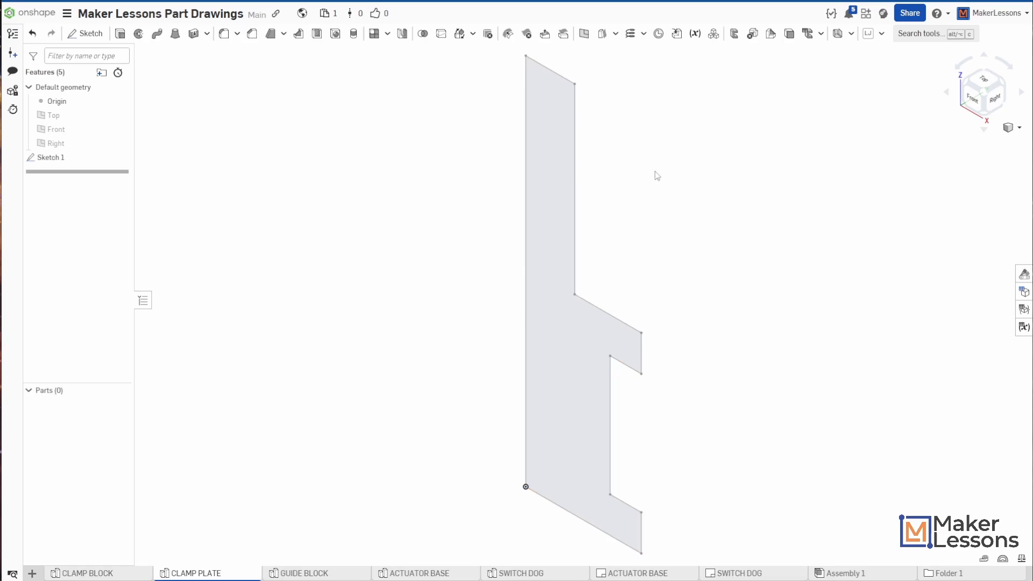
click(120, 33)
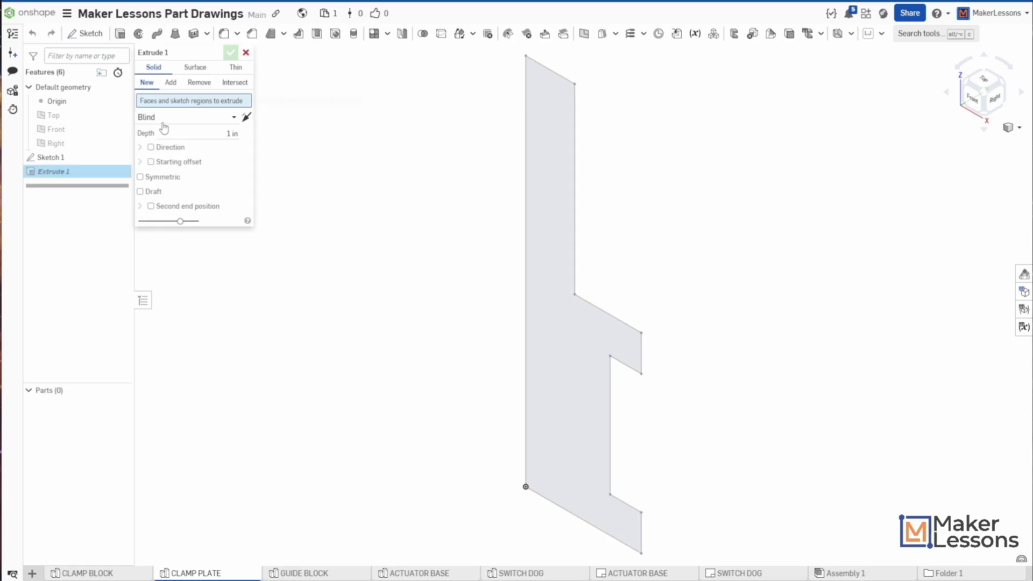
click(547, 180)
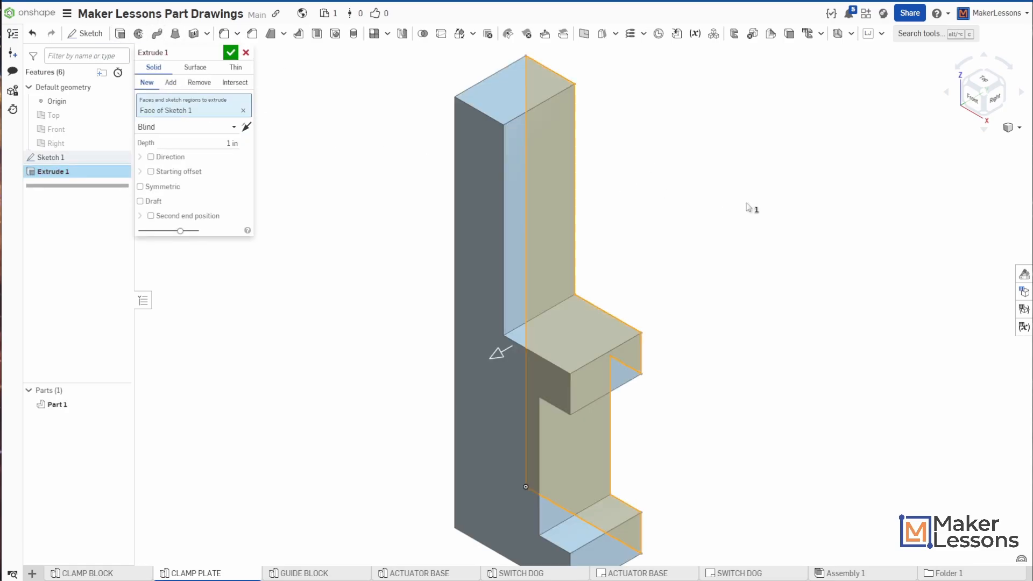
click(154, 186)
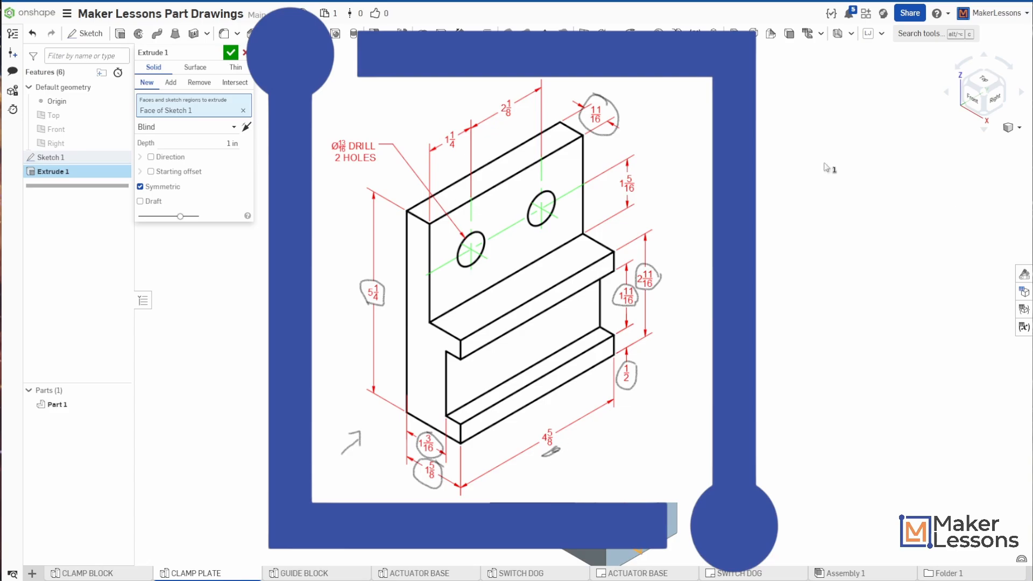
click(220, 143)
text(4)
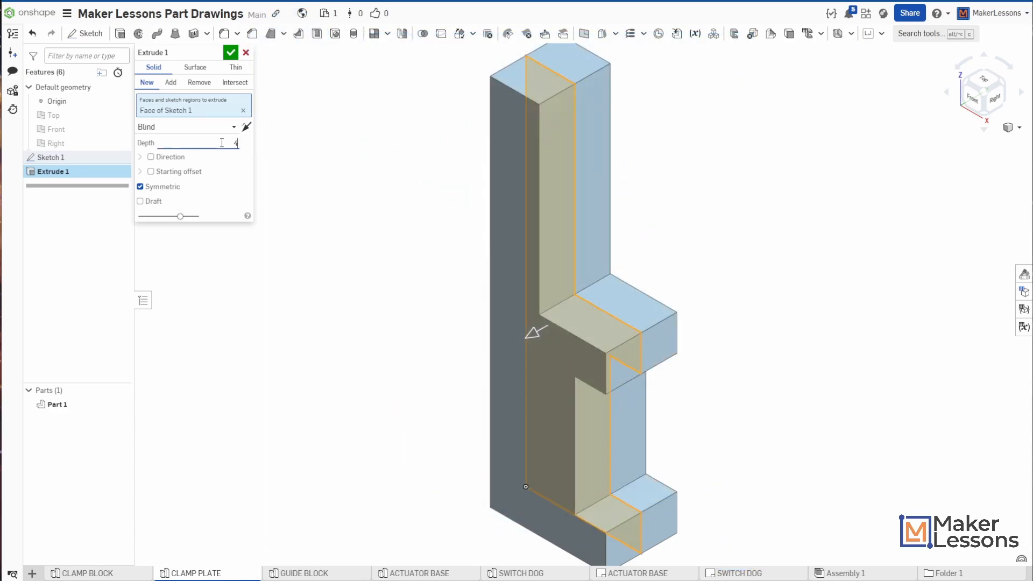
text(.625)
key(Return)
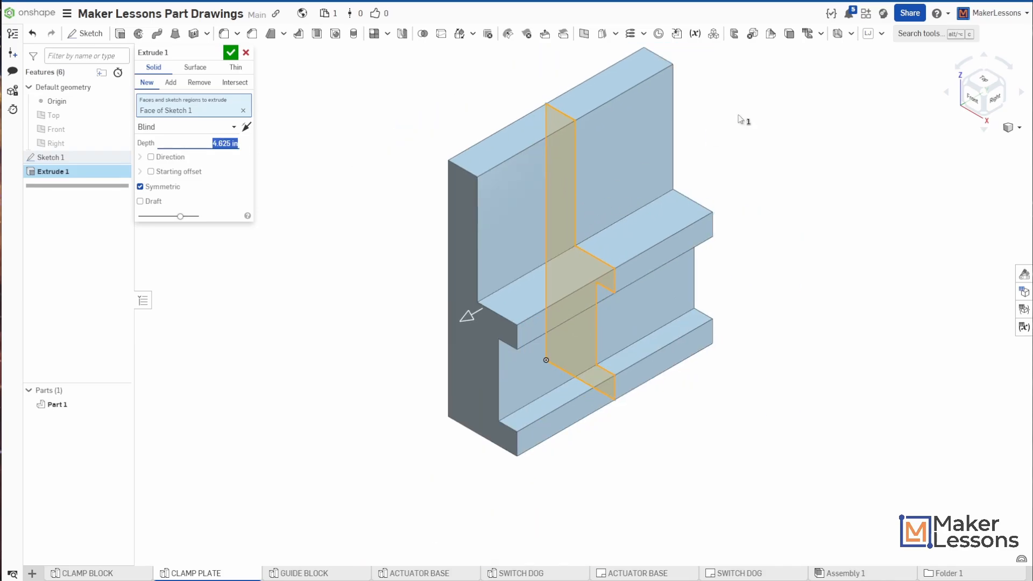
click(230, 53)
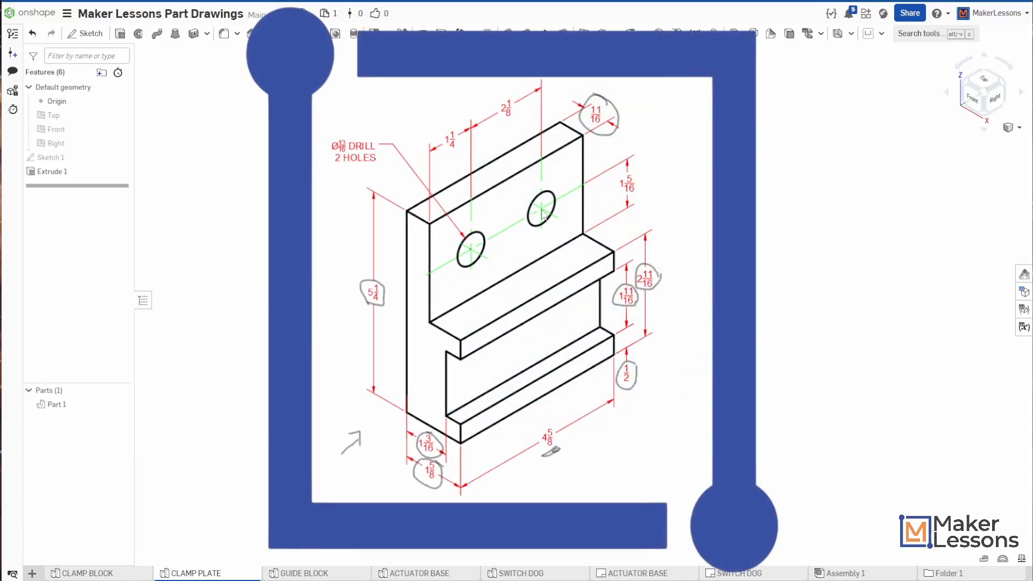
mouse_move(443, 152)
mouse_down()
mouse_move(459, 144)
mouse_move(445, 152)
mouse_up()
drag(505, 121, 503, 131)
drag(616, 197, 638, 196)
drag(329, 154, 377, 153)
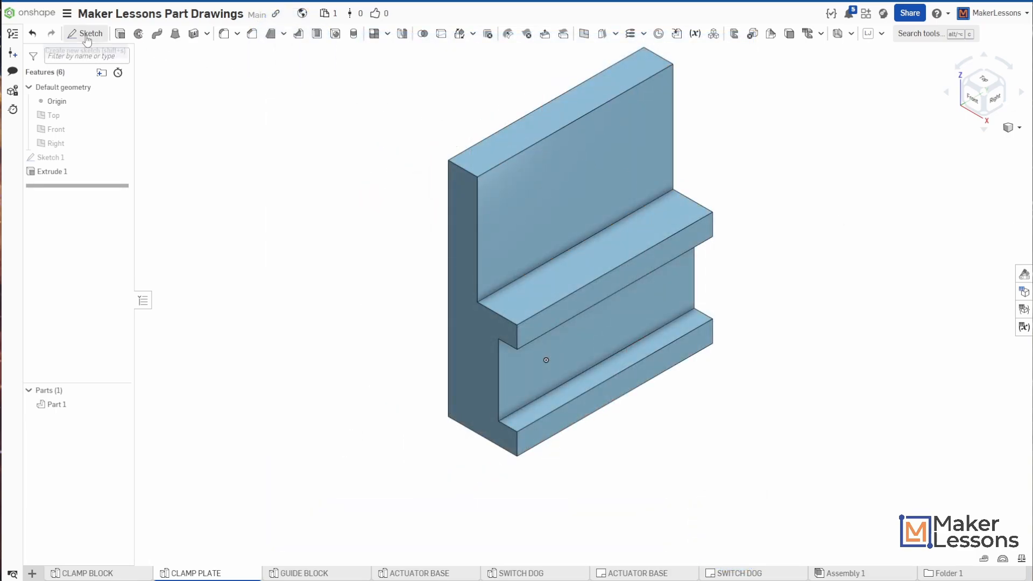
Start a sketch on the large vertical face above the step and place two points for the hole centers
click(103, 37)
click(549, 196)
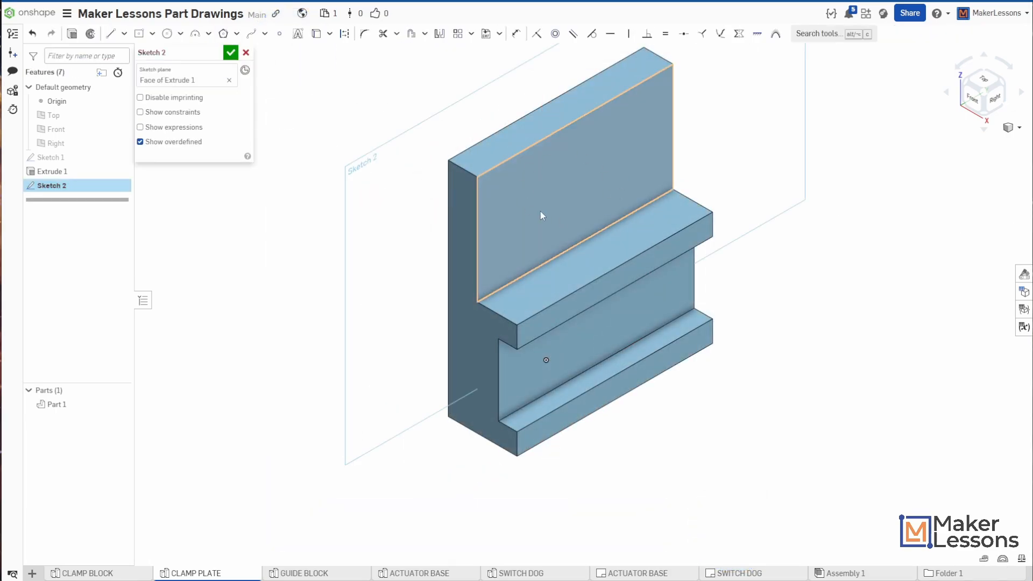
key(n)
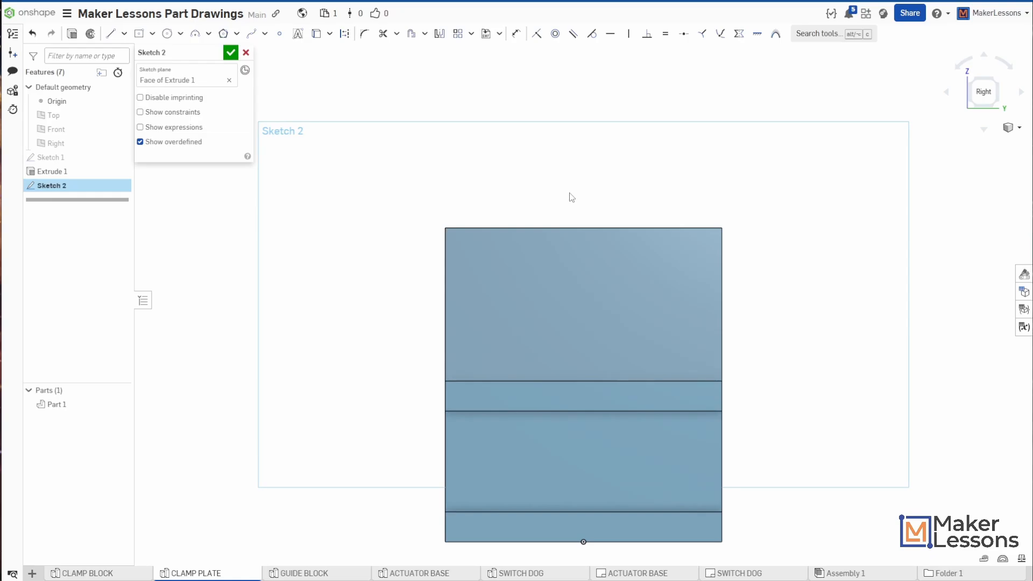
click(280, 33)
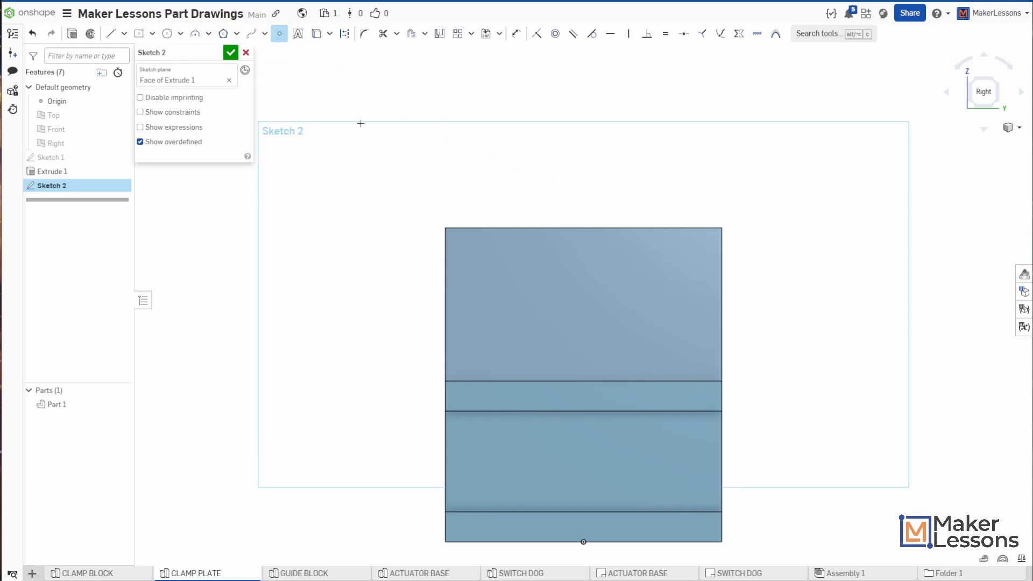
click(498, 286)
scroll(543, 293, up, 2)
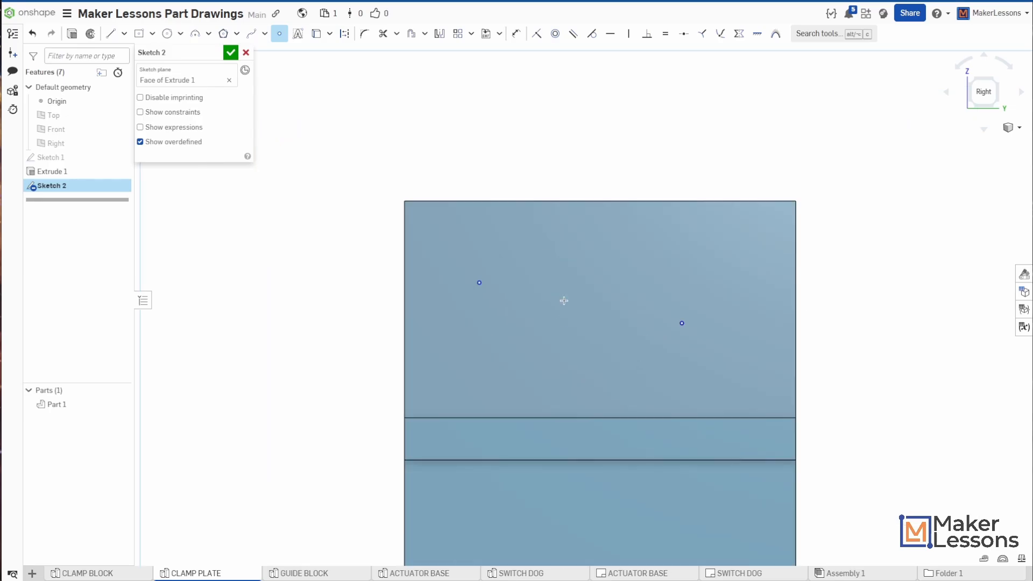
Dimension the left hole point at 1.25 in from the face's left vertical edge
click(516, 33)
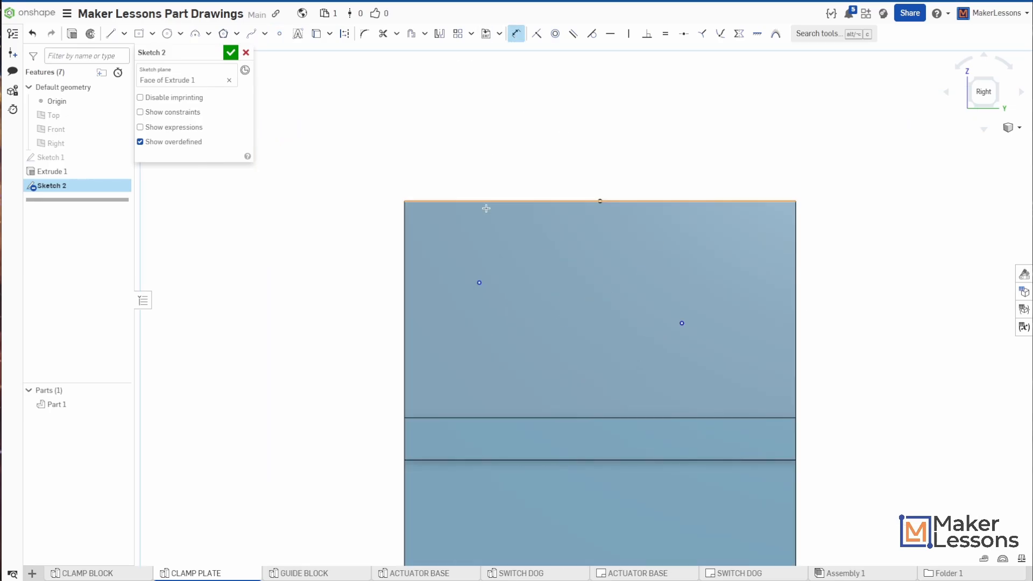
click(480, 281)
click(405, 272)
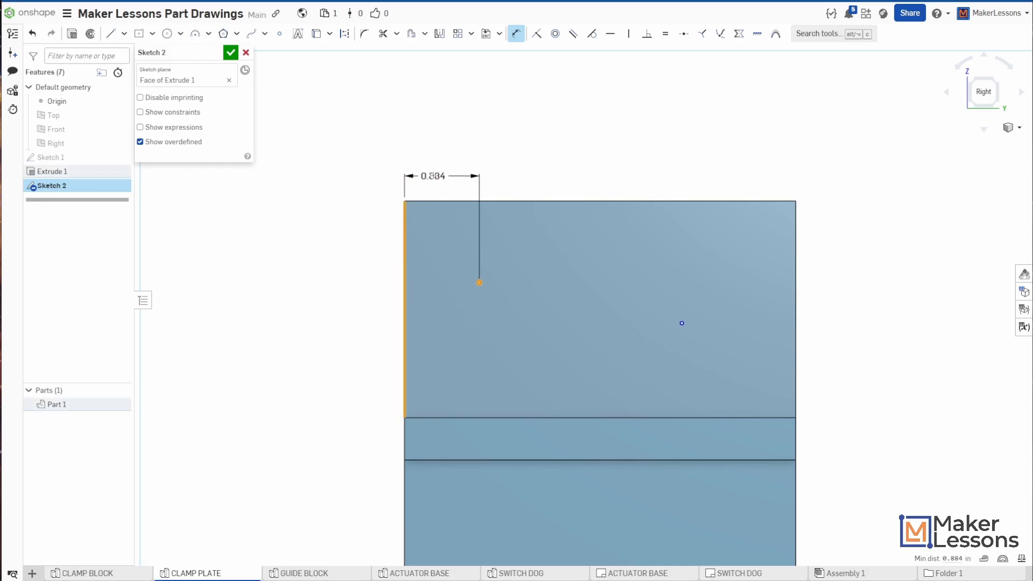
click(439, 169)
text(1.2)
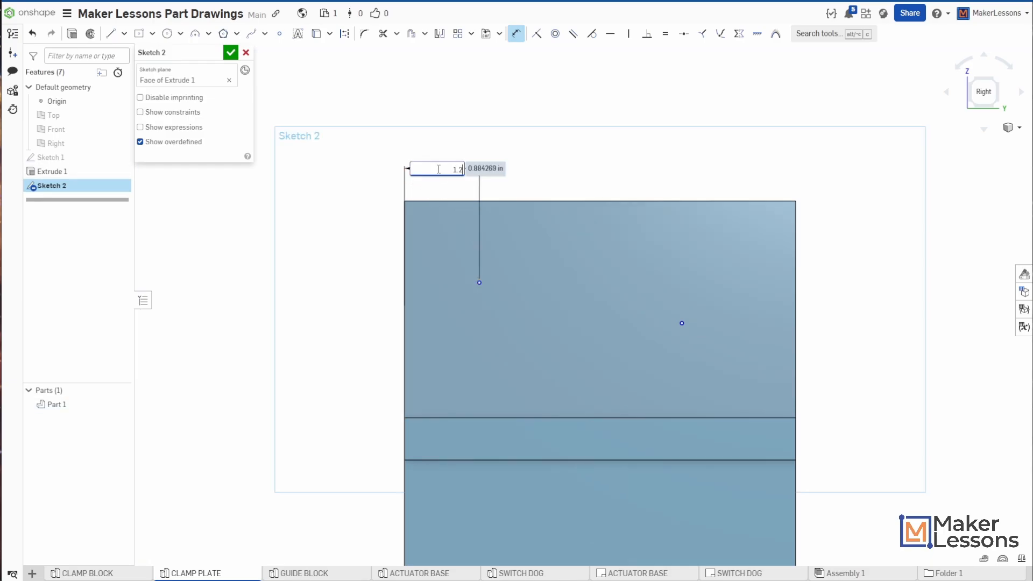
text(5)
key(Return)
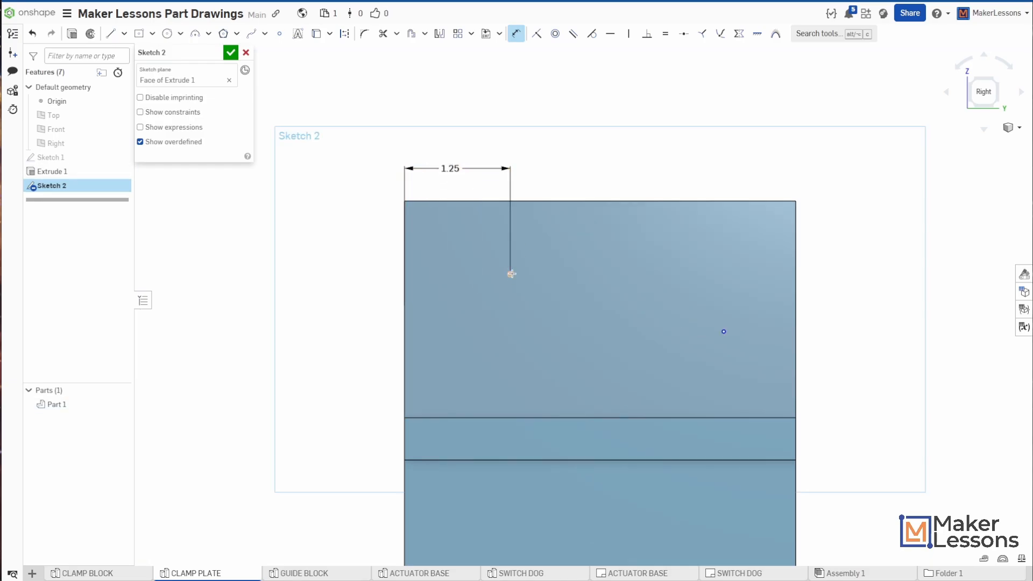
Dimension the horizontal spacing between the two hole points at 2.125 in
click(724, 332)
click(510, 273)
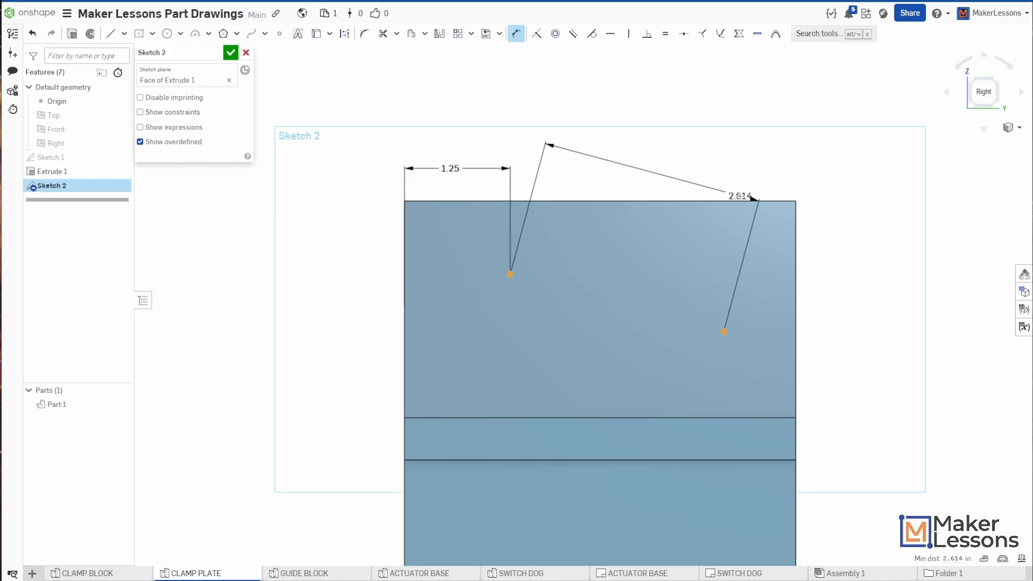
click(618, 169)
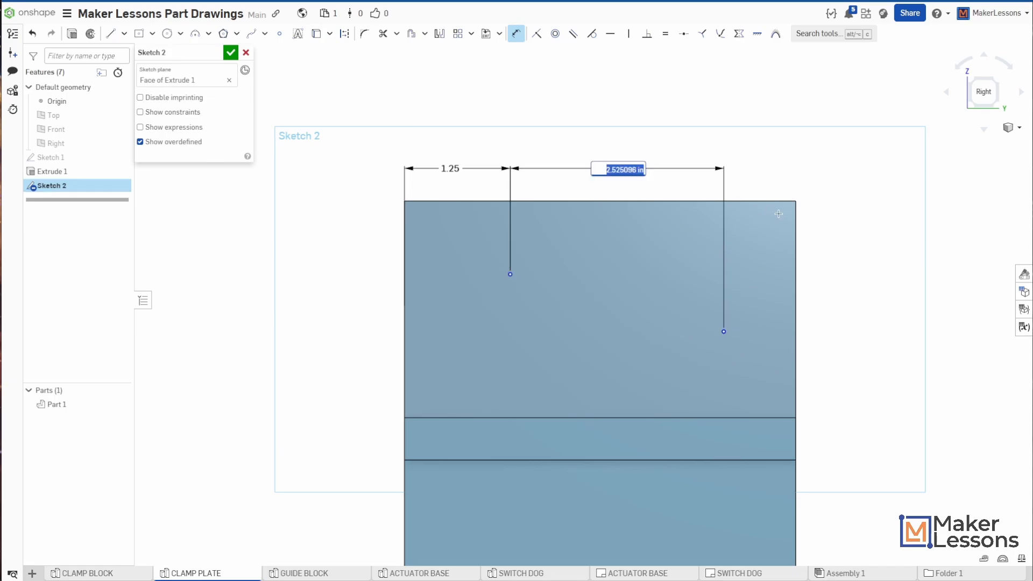
text(2.125)
key(Return)
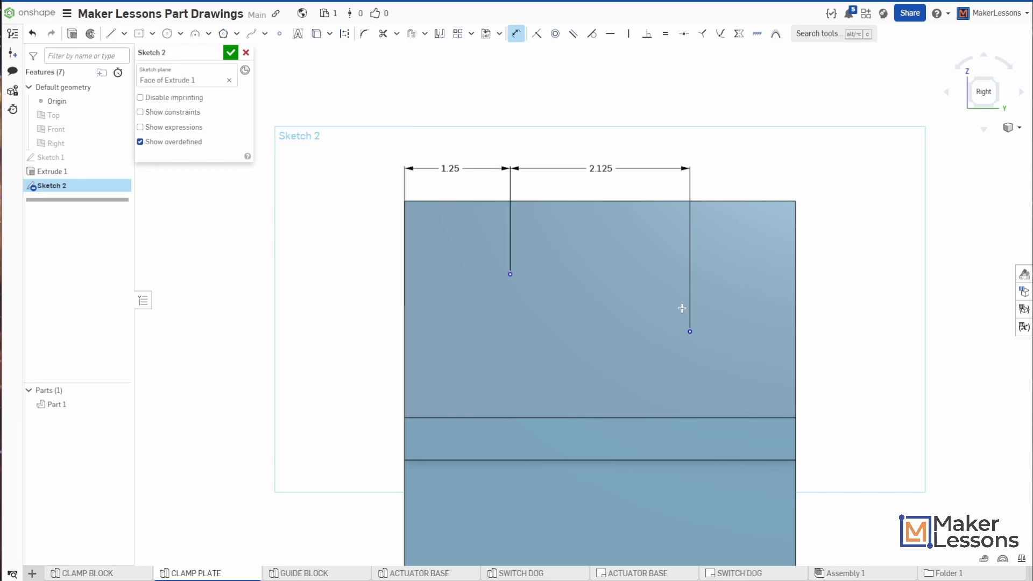
Align the two hole points with a horizontal constraint
click(610, 34)
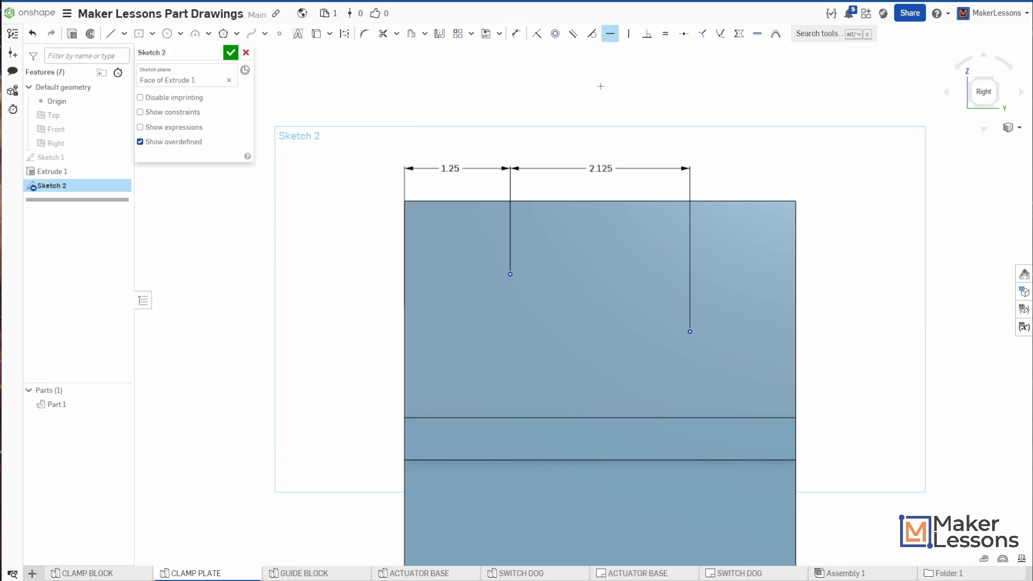
click(509, 275)
click(691, 332)
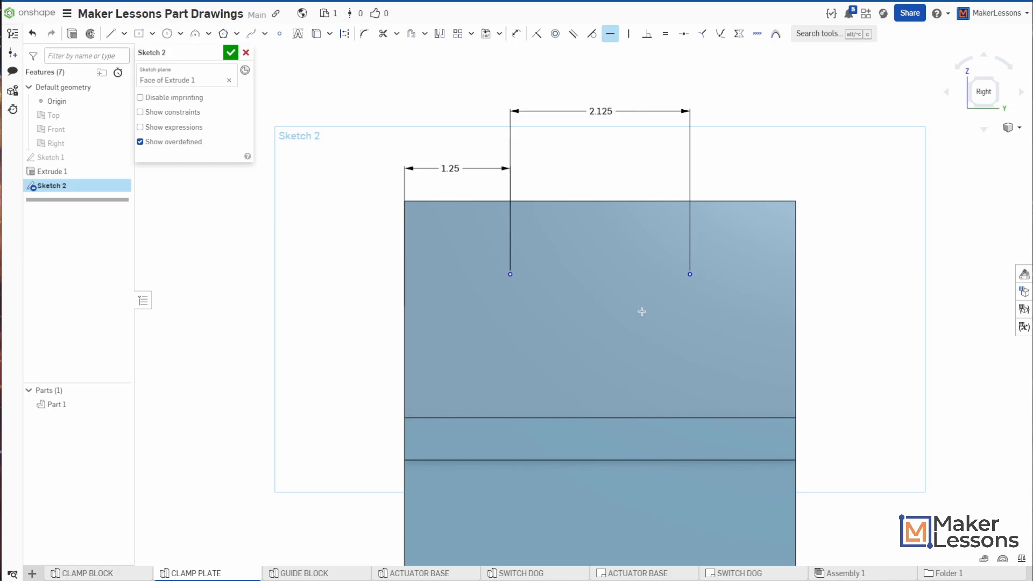
Dimension the right hole point at 1+5/16 in above the step's upper edge and finish the sketch
click(516, 34)
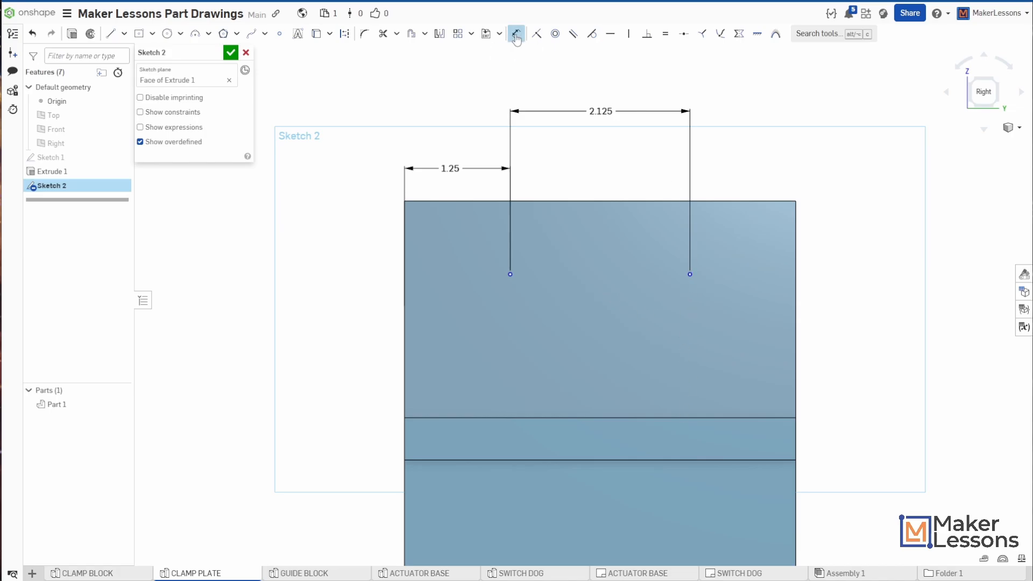
click(679, 417)
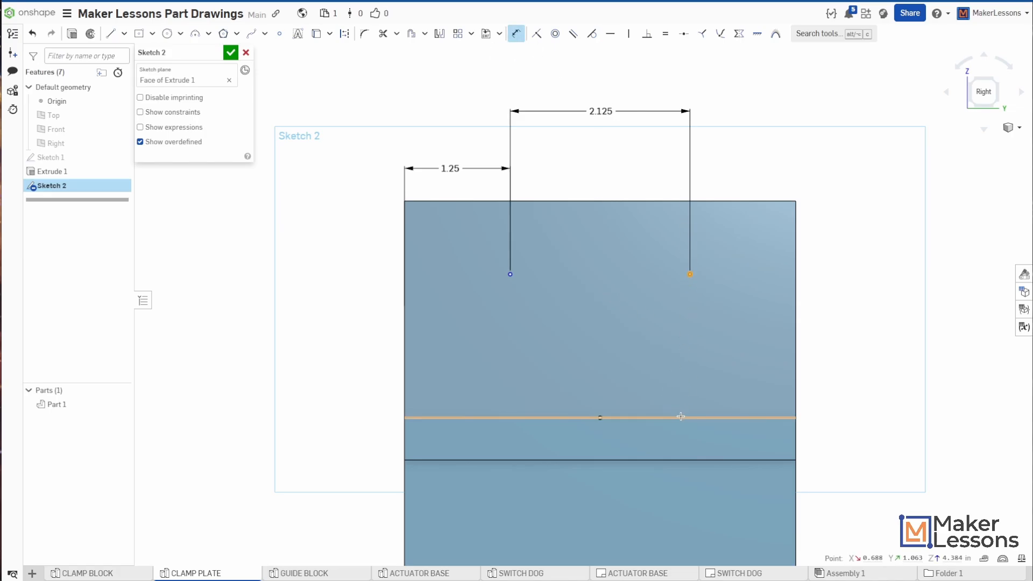
click(837, 353)
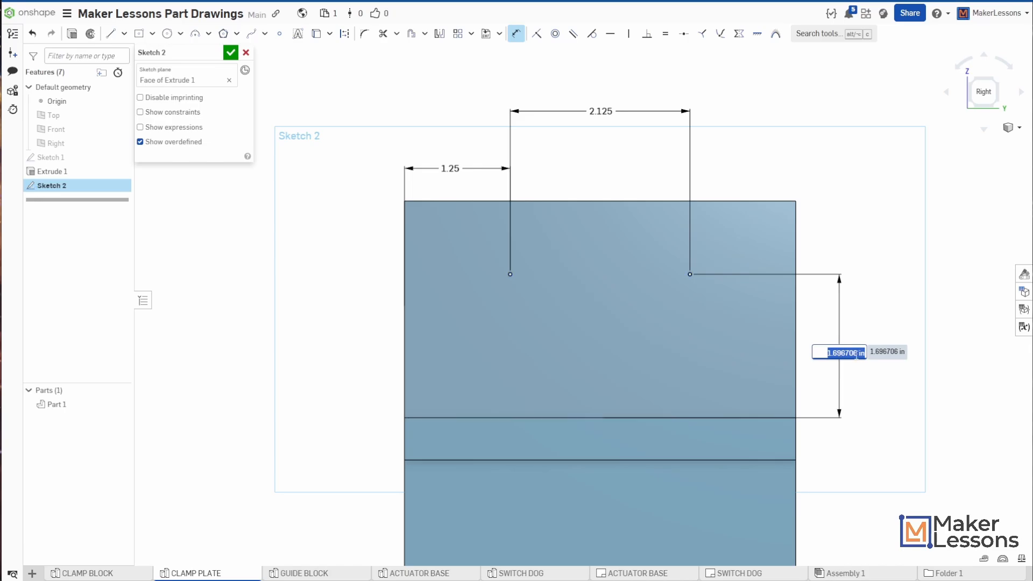
text(1+5/16)
key(Return)
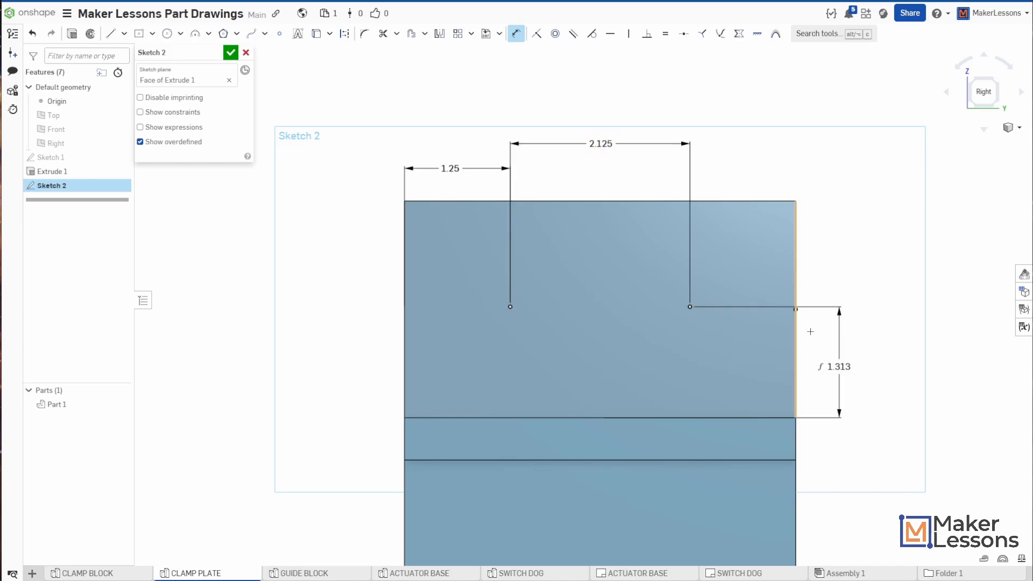
click(230, 52)
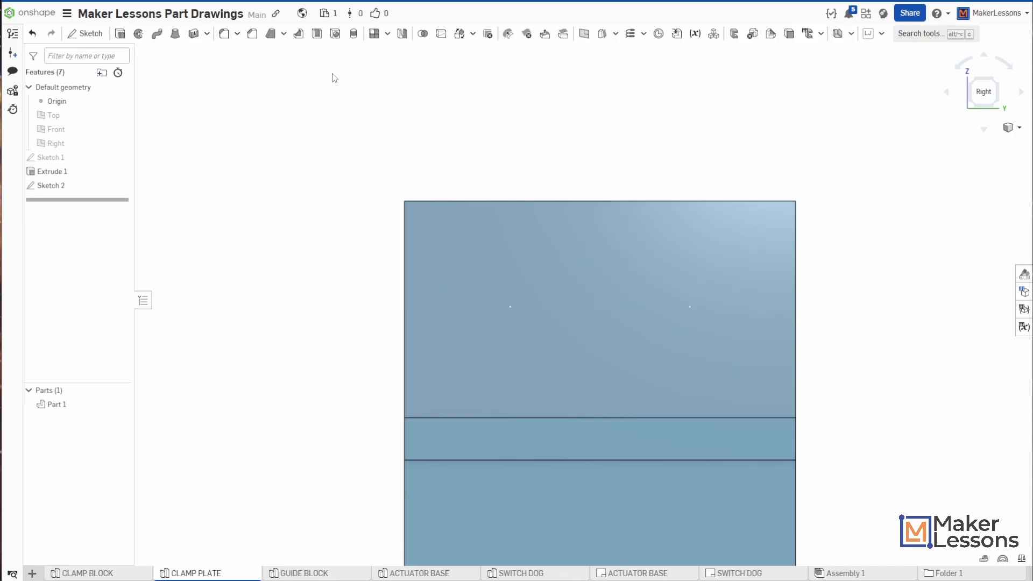
Create simple drilled holes through all at both sketch points with the 13/16 (0.8125) drill size
click(335, 35)
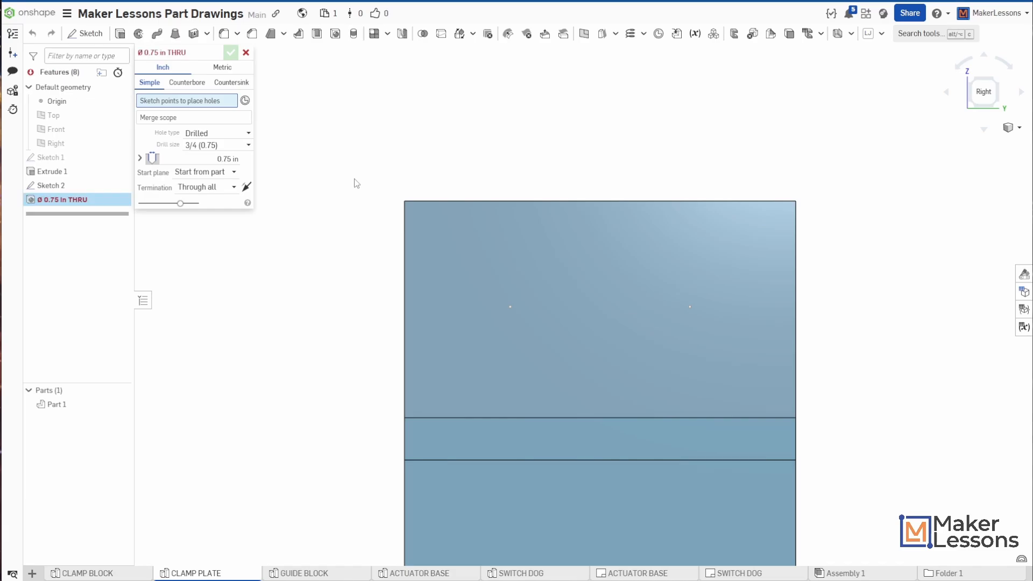
click(510, 307)
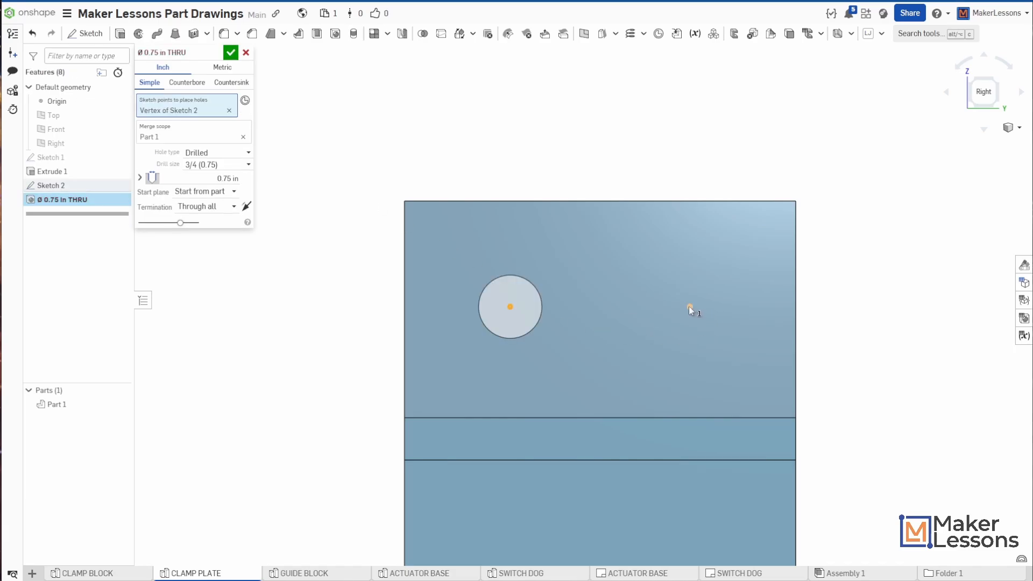
click(690, 306)
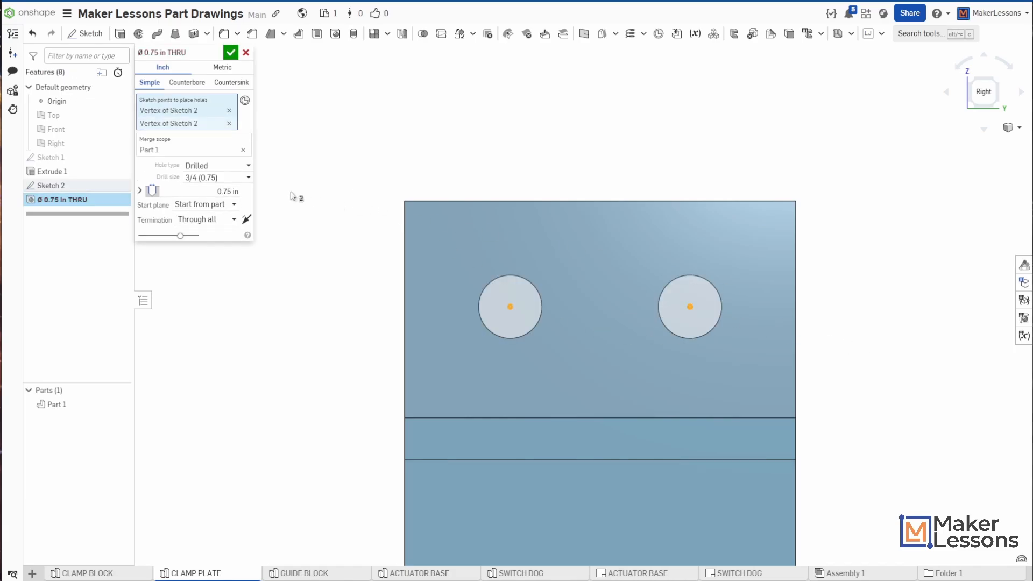
click(236, 177)
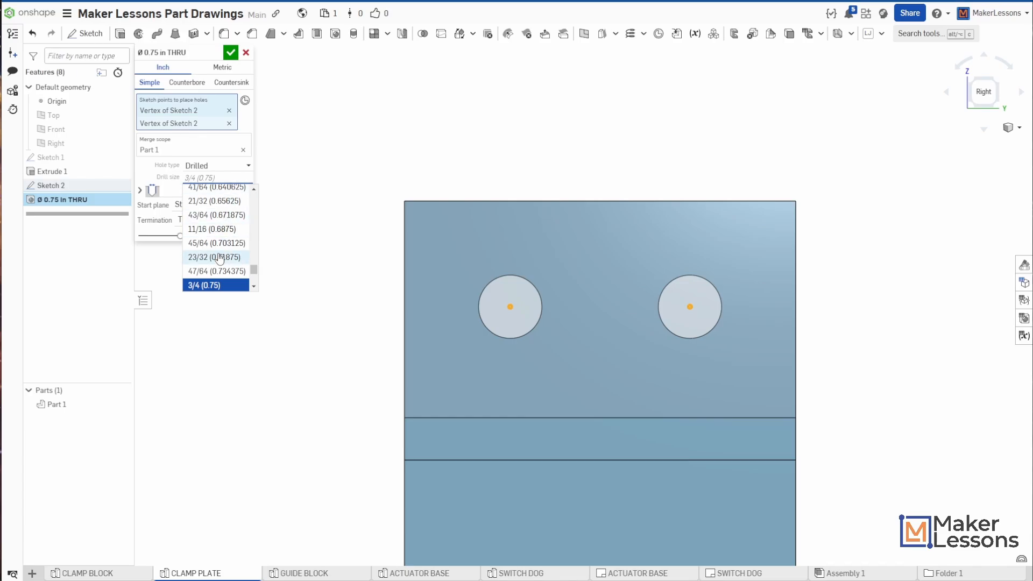
scroll(225, 269, down, 2)
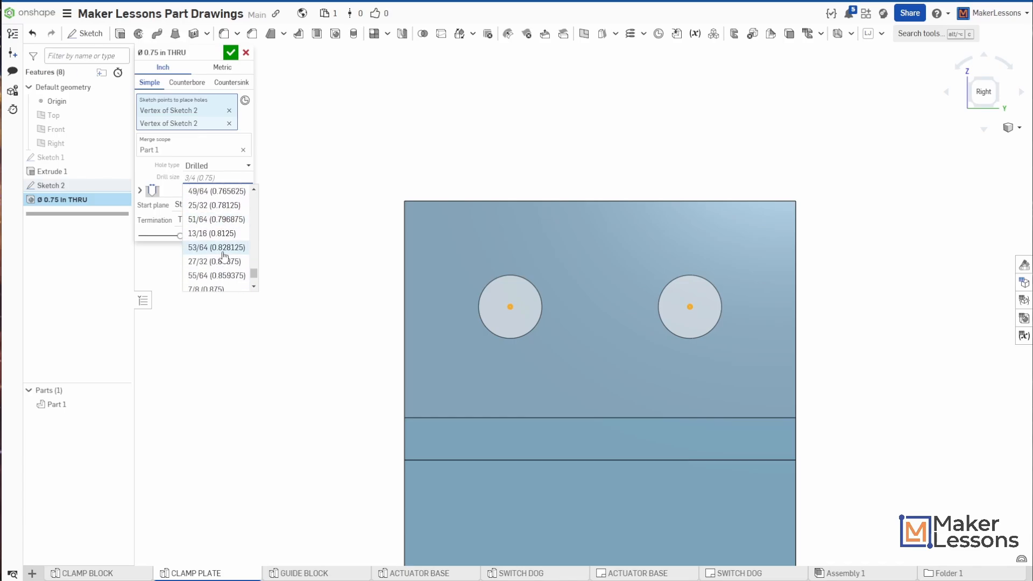
click(218, 273)
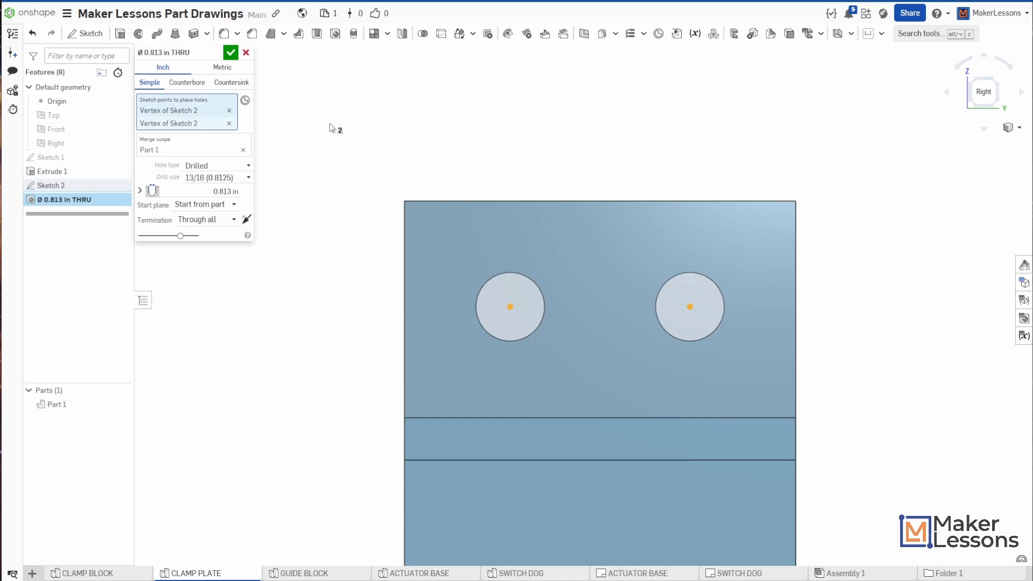
click(230, 52)
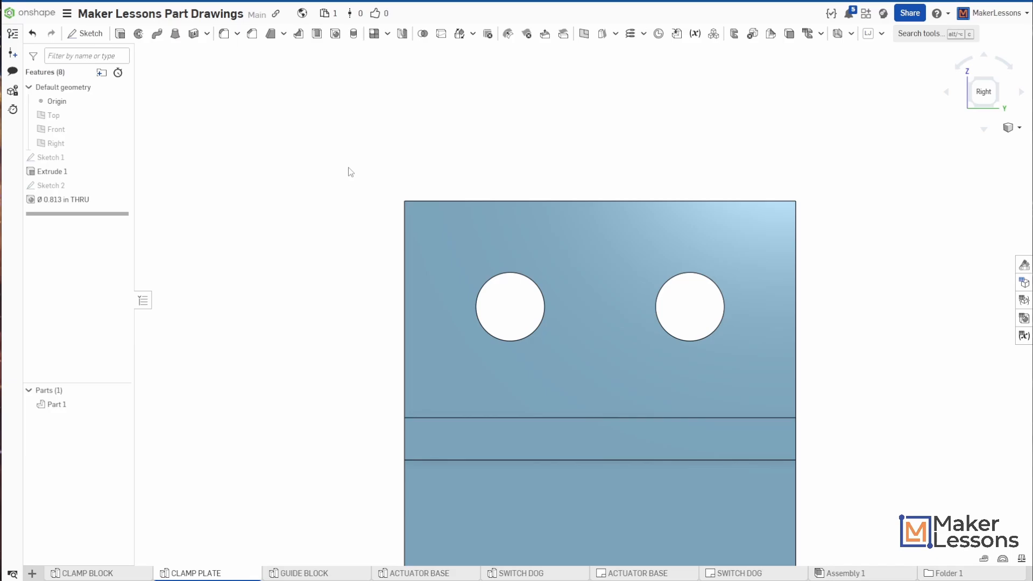
Show the finished plate in isometric view and measure the mass and section properties of Part 1
key(shift+7)
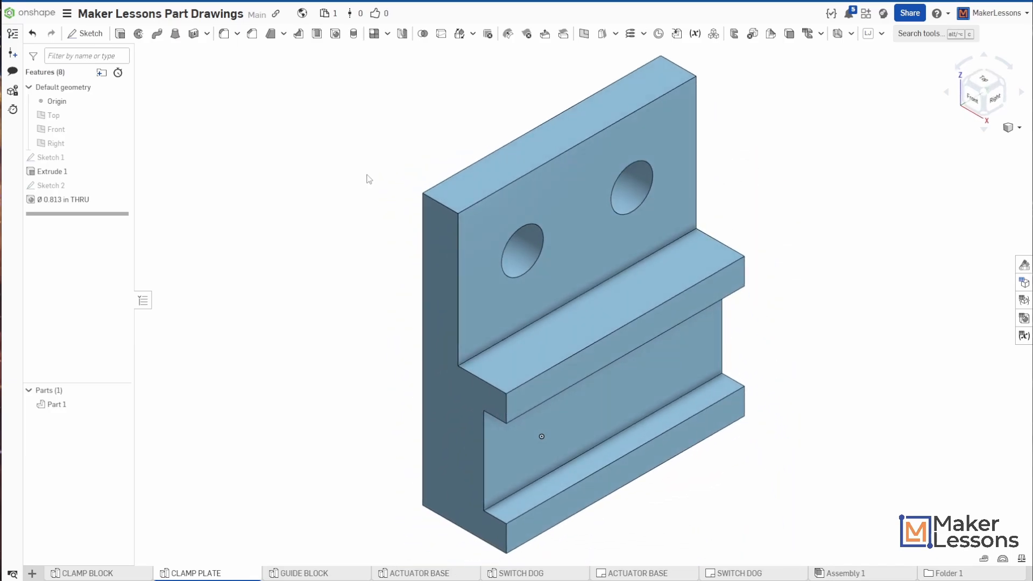
click(1021, 558)
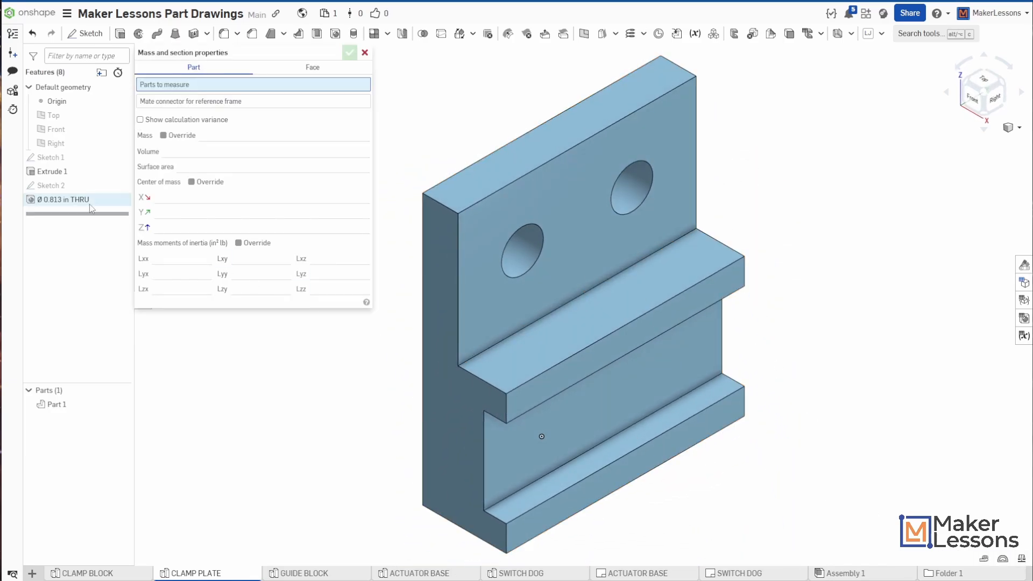
click(54, 404)
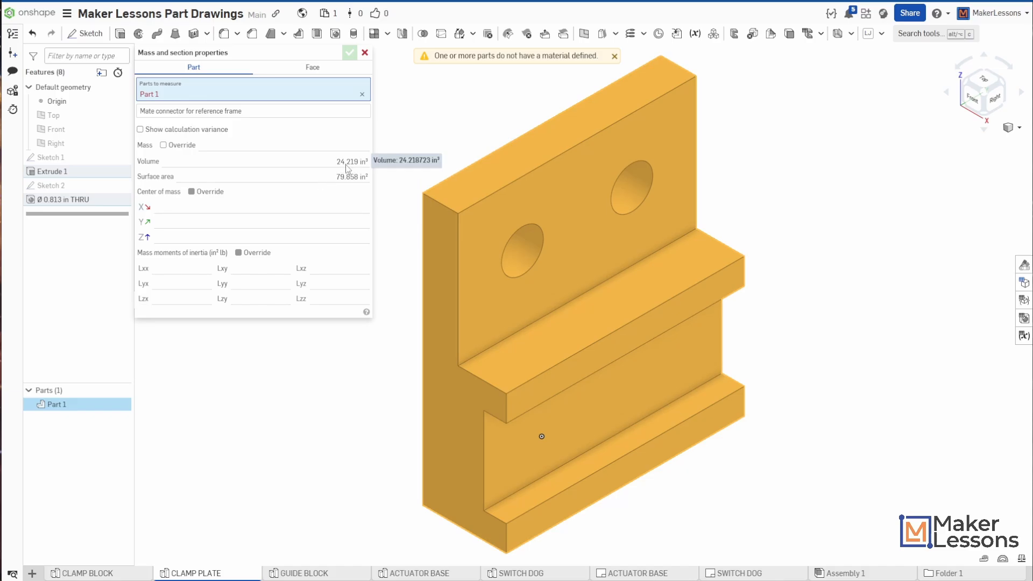